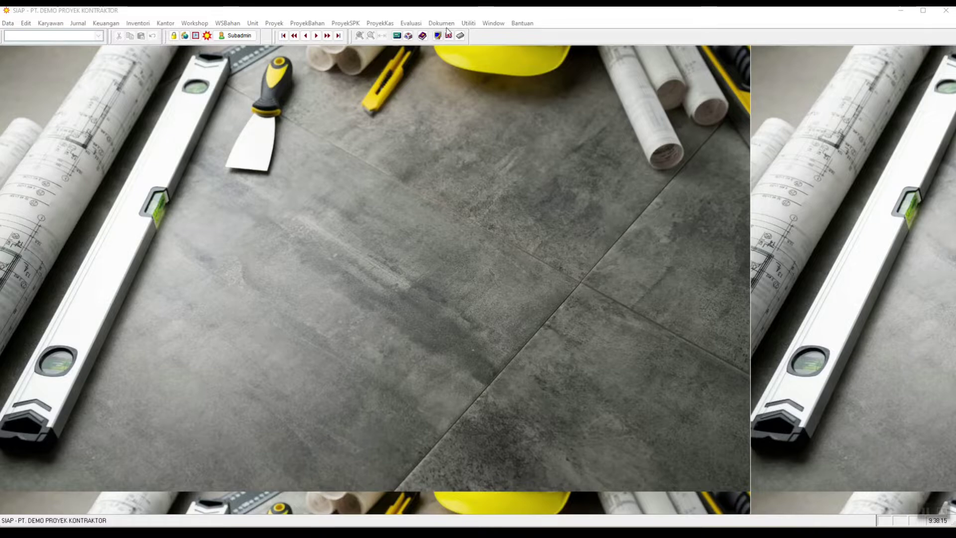
Step: Open the Hak Akses Program user list, enlarge its window downward and widen the Nama column
click(472, 23)
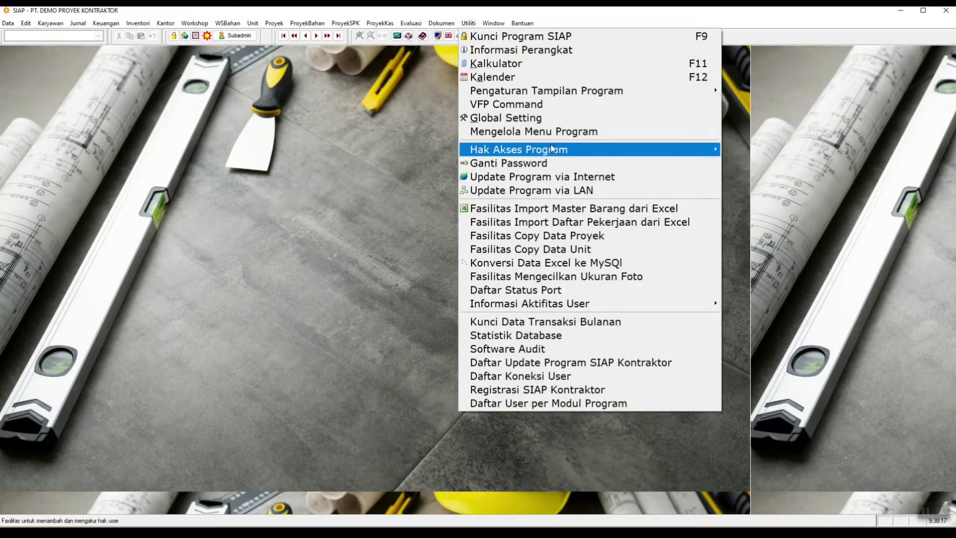
mouse_move(556, 151)
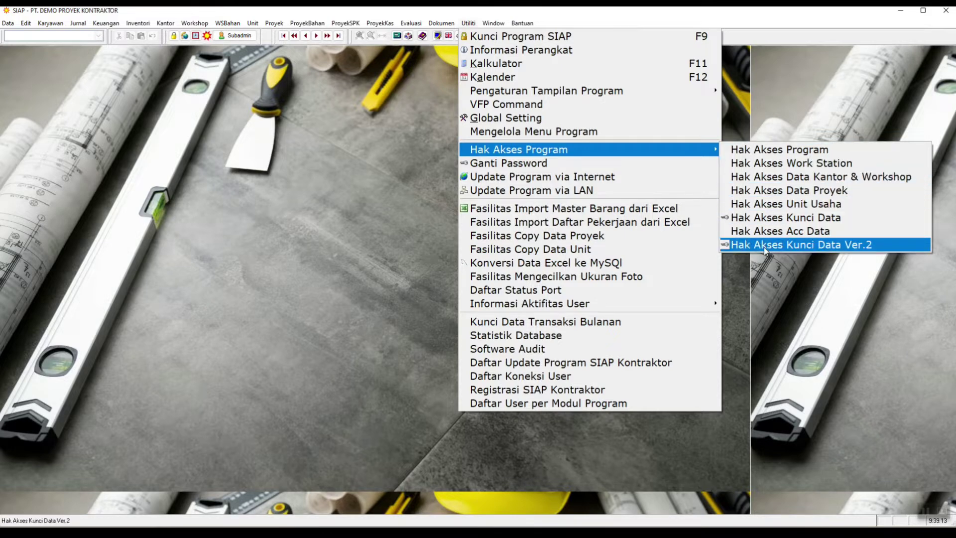
click(769, 150)
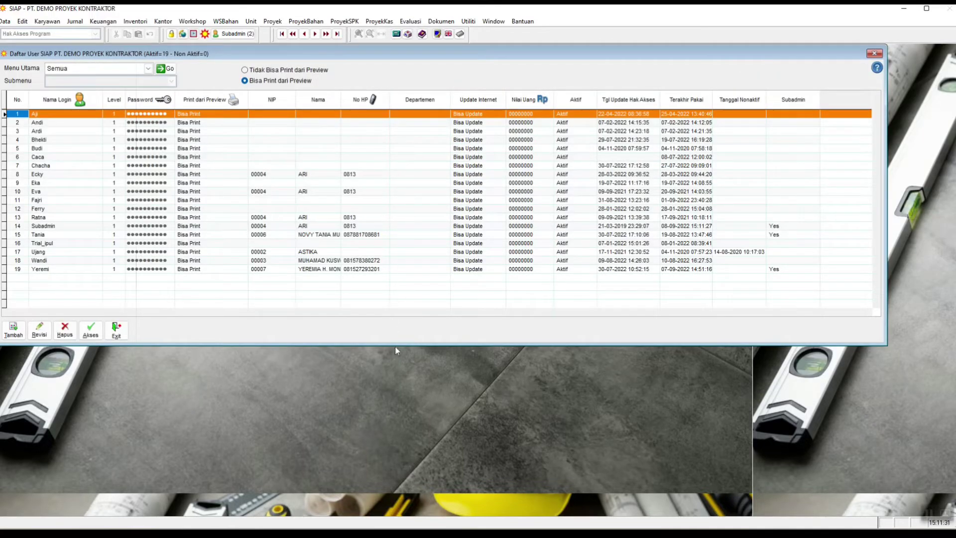
drag(398, 344, 405, 422)
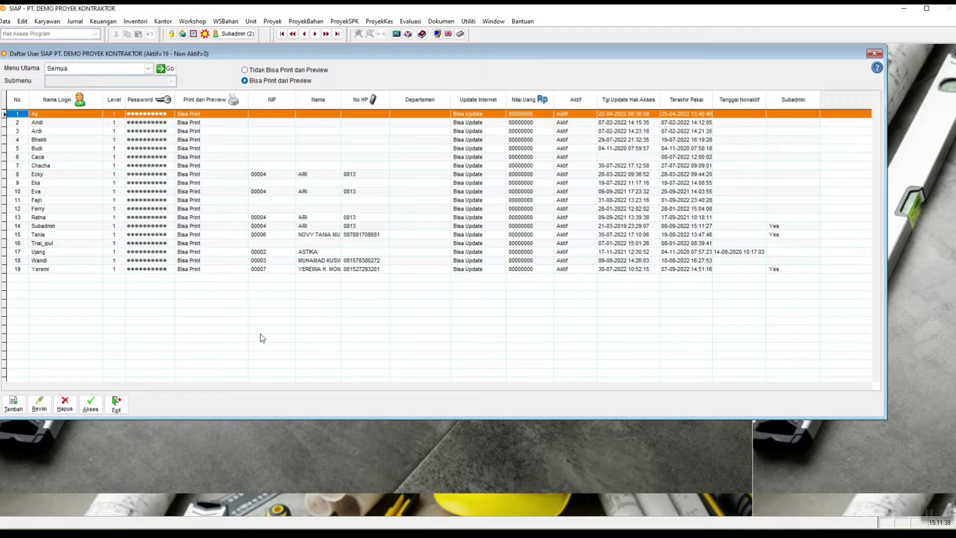
drag(342, 94, 366, 94)
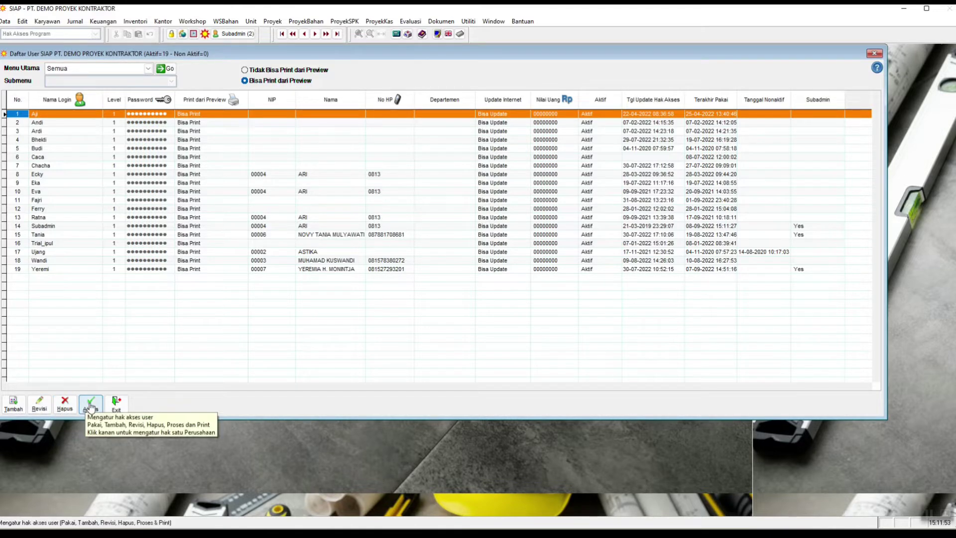
Step: Open the access rights settings for the user in row 10 of the user list
click(48, 208)
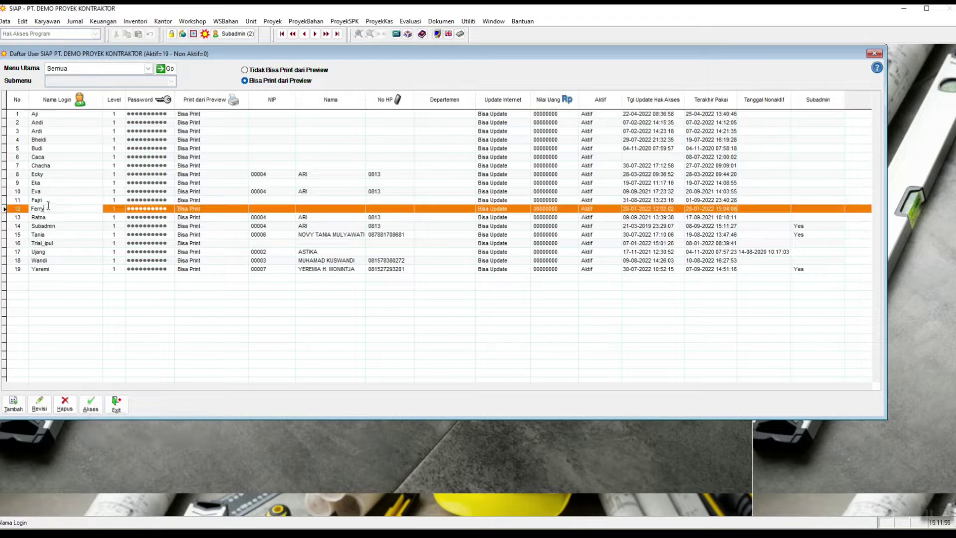
click(48, 270)
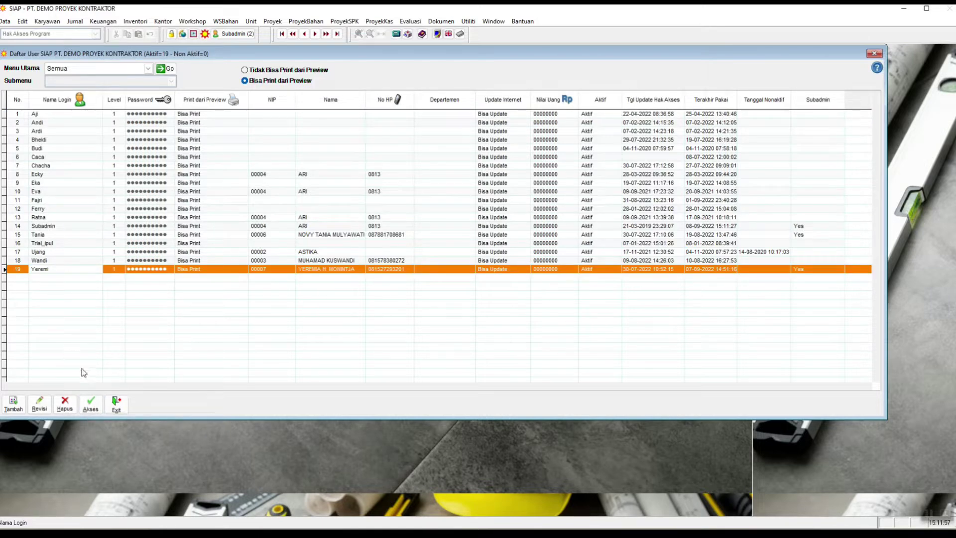
click(54, 253)
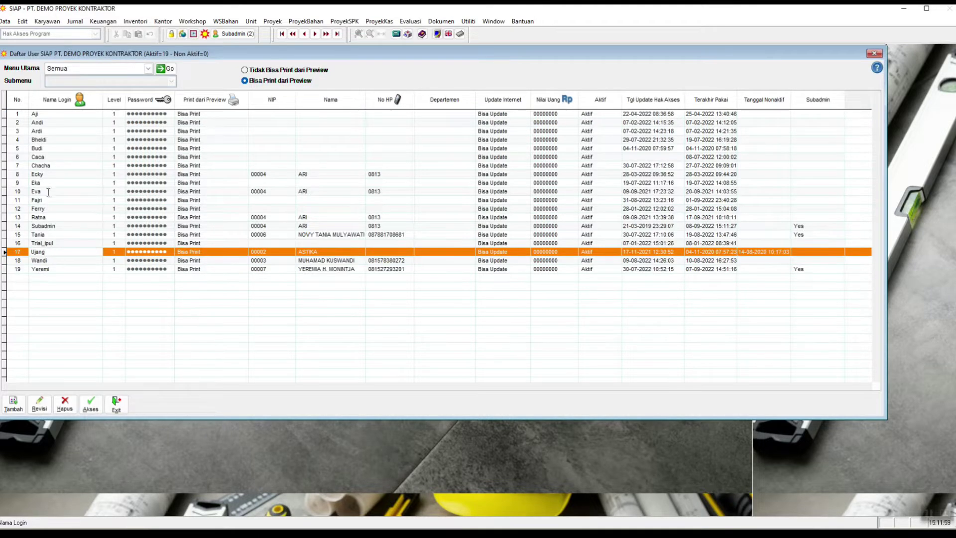
click(44, 190)
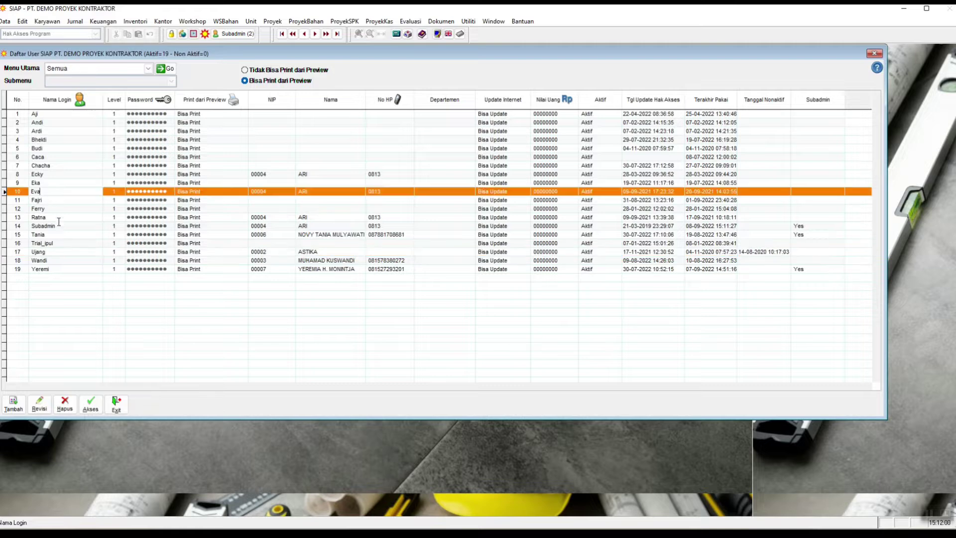
click(87, 409)
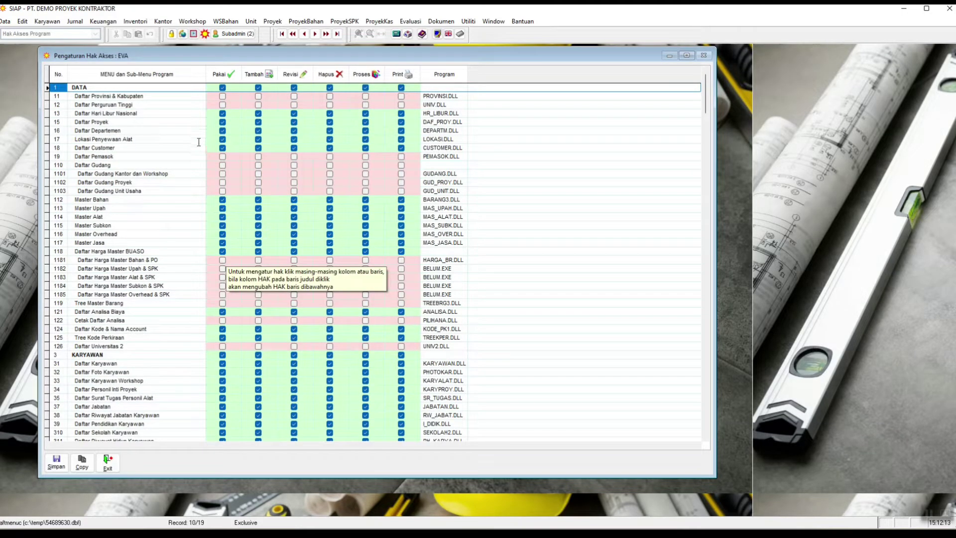
Step: Grant all rights for Daftar Provinsi & Kabupaten under DATA, and remove them again
scroll(228, 131, down, 4)
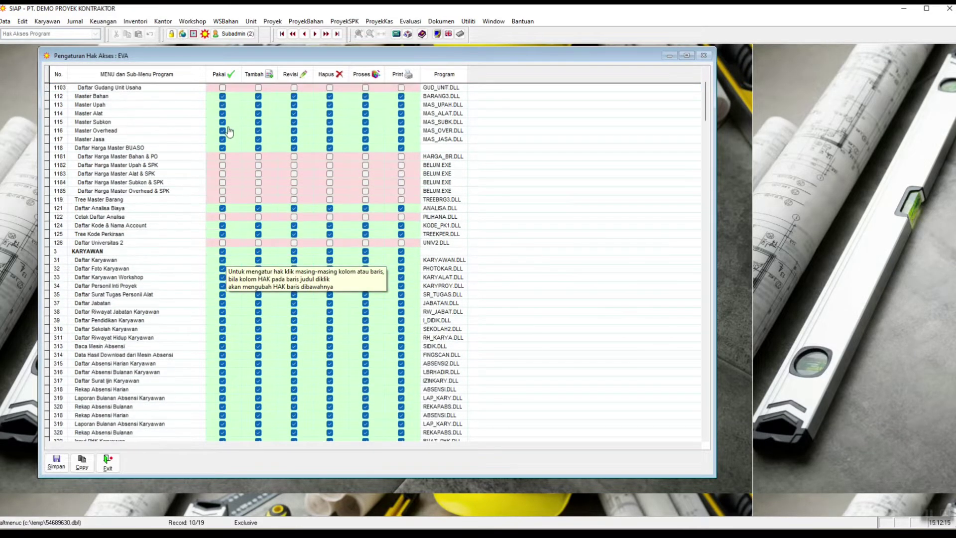
scroll(228, 131, down, 10)
scroll(229, 132, up, 16)
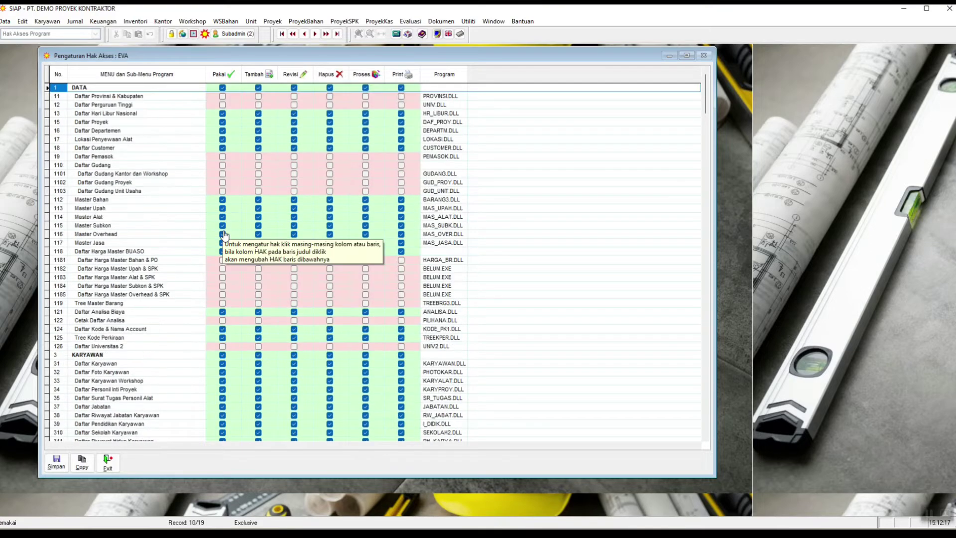
click(224, 99)
click(223, 98)
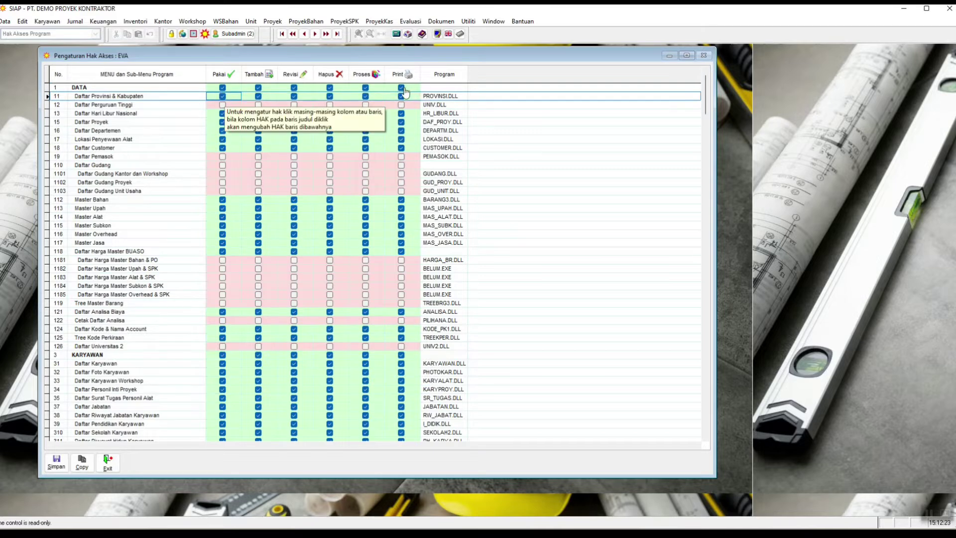
click(224, 99)
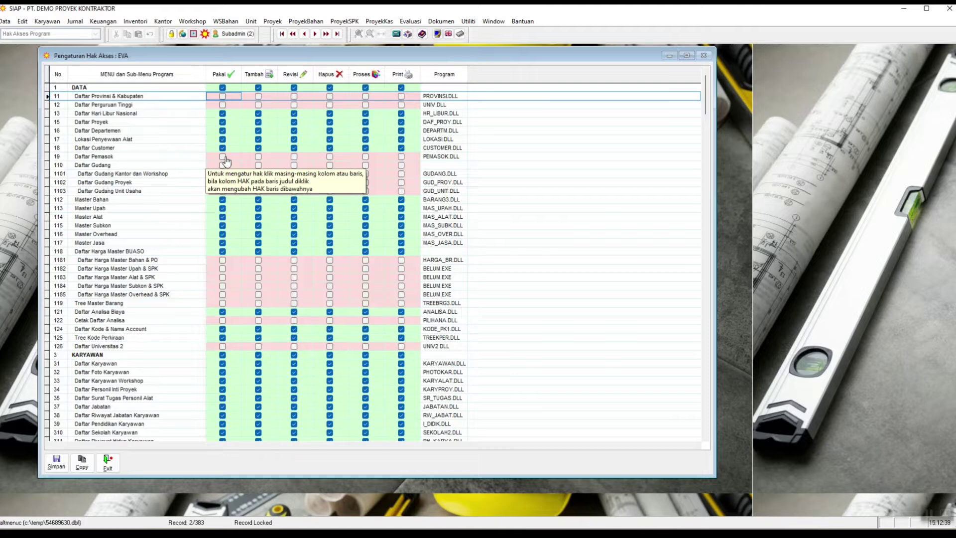
Step: Compare the Data menu's entries with the rights list, and review the rights in the KARYAWAN and JURNAL sections
click(4, 21)
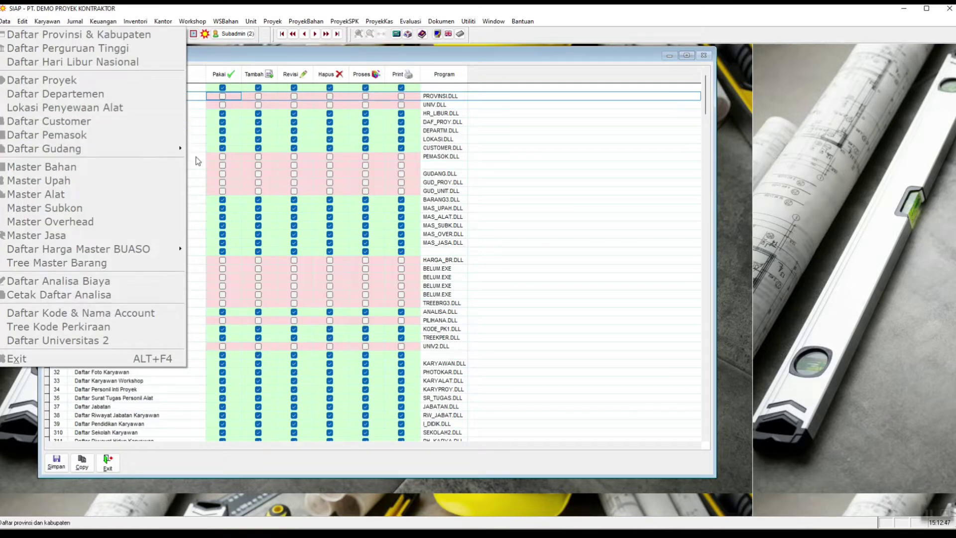
click(217, 164)
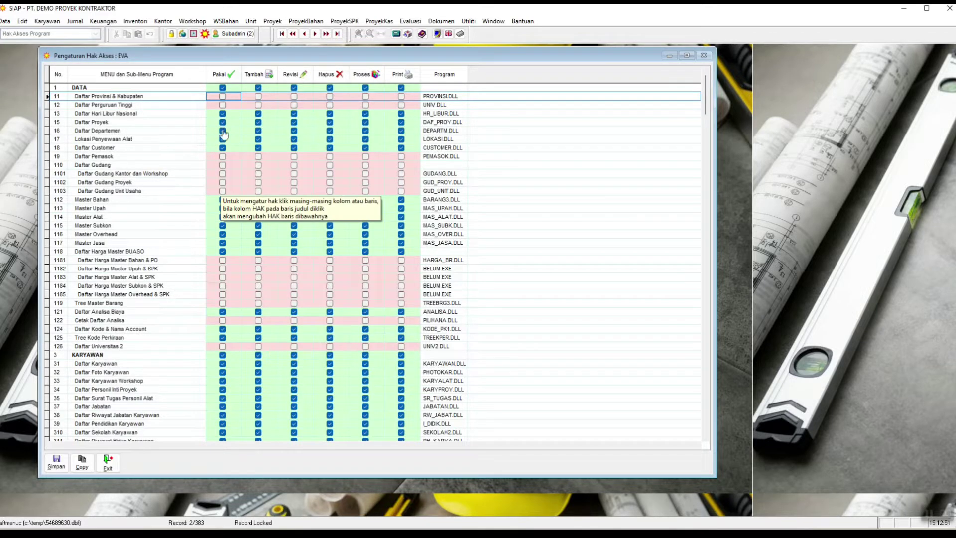
scroll(222, 139, down, 2)
scroll(232, 208, down, 1)
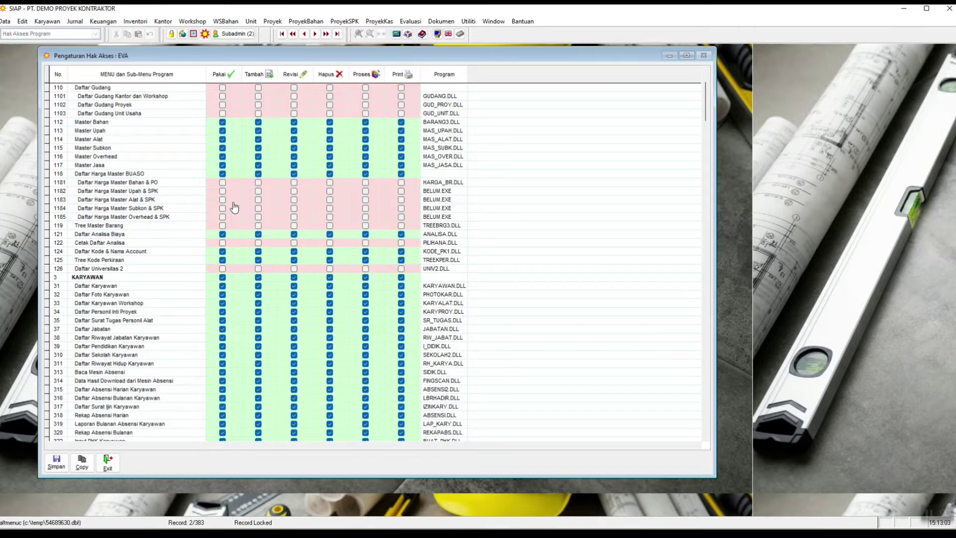
click(256, 56)
scroll(214, 249, down, 3)
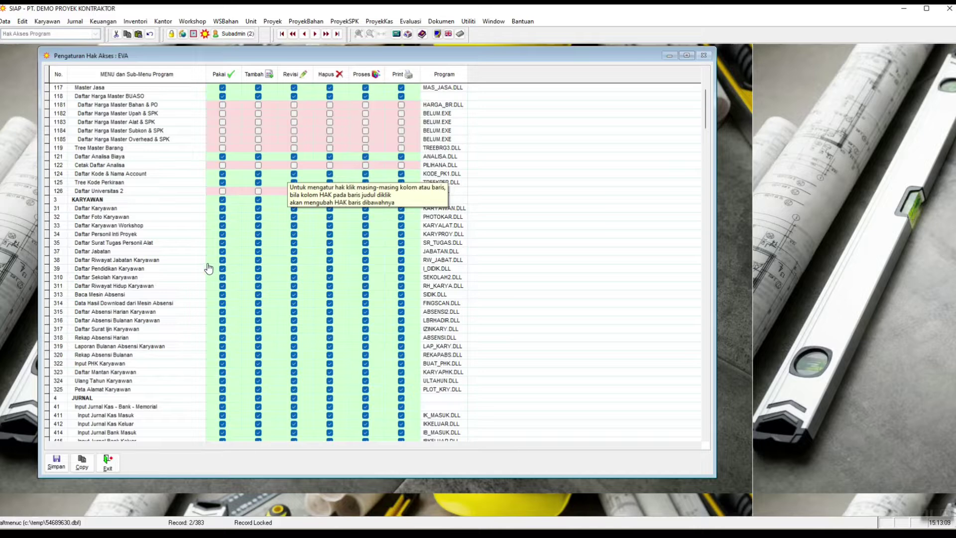
scroll(213, 270, down, 11)
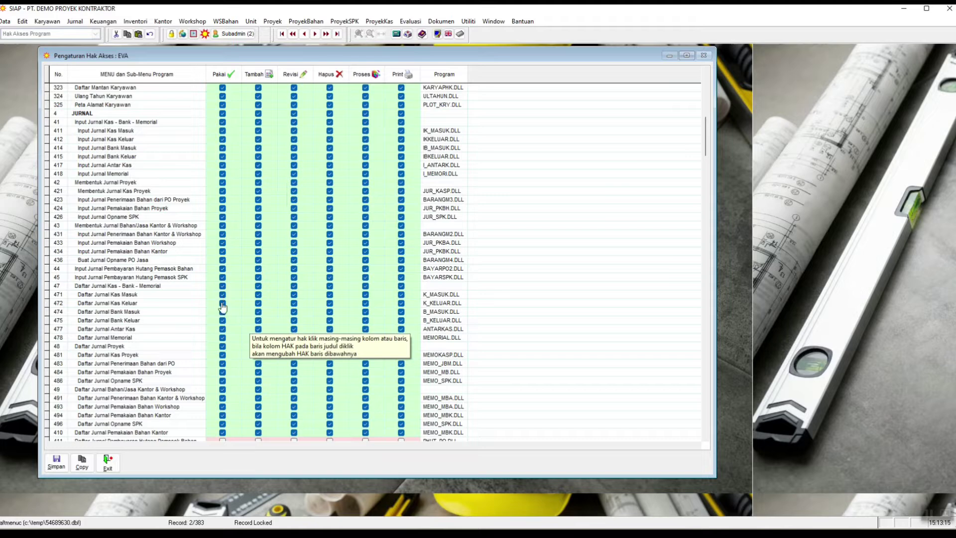
scroll(220, 312, down, 7)
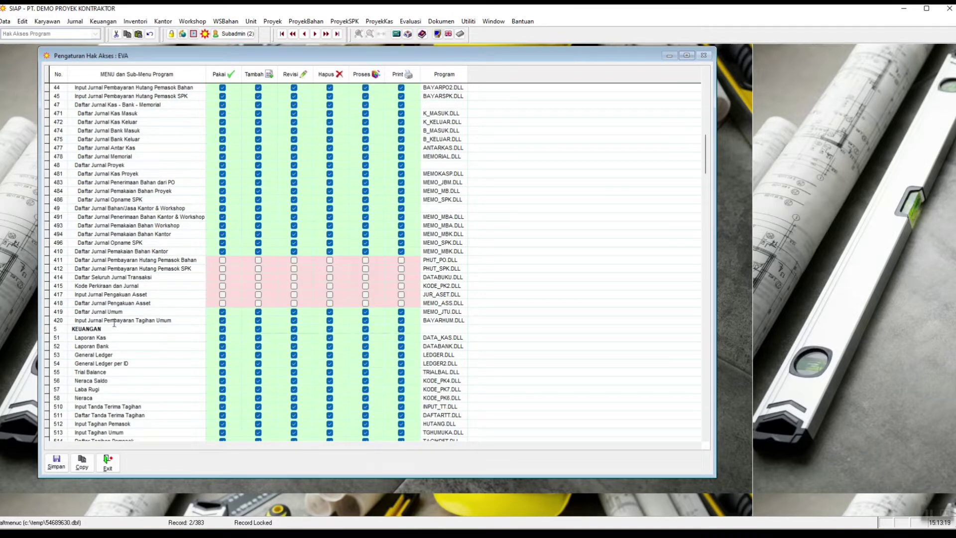
Step: Remove all rights for the entire KEUANGAN section through its heading row
click(222, 331)
click(222, 330)
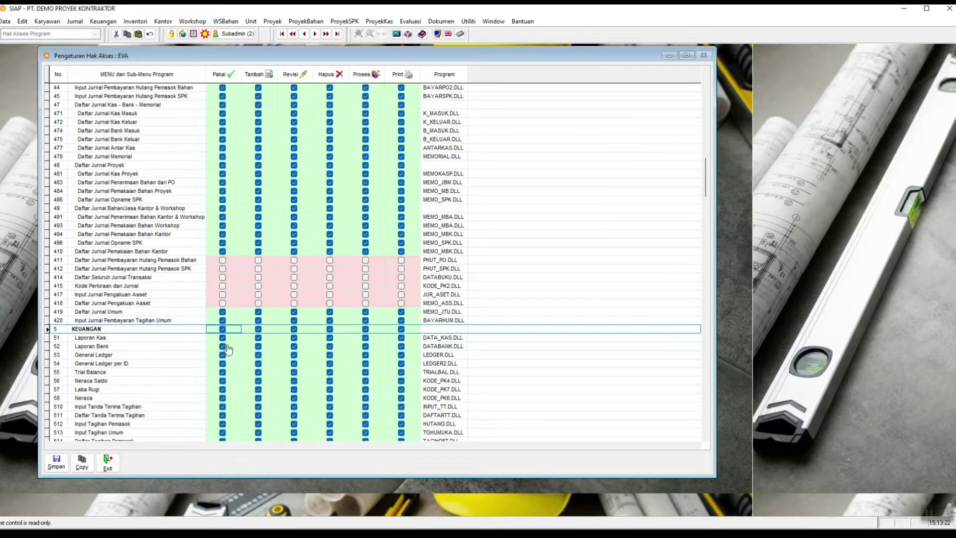
scroll(227, 348, down, 6)
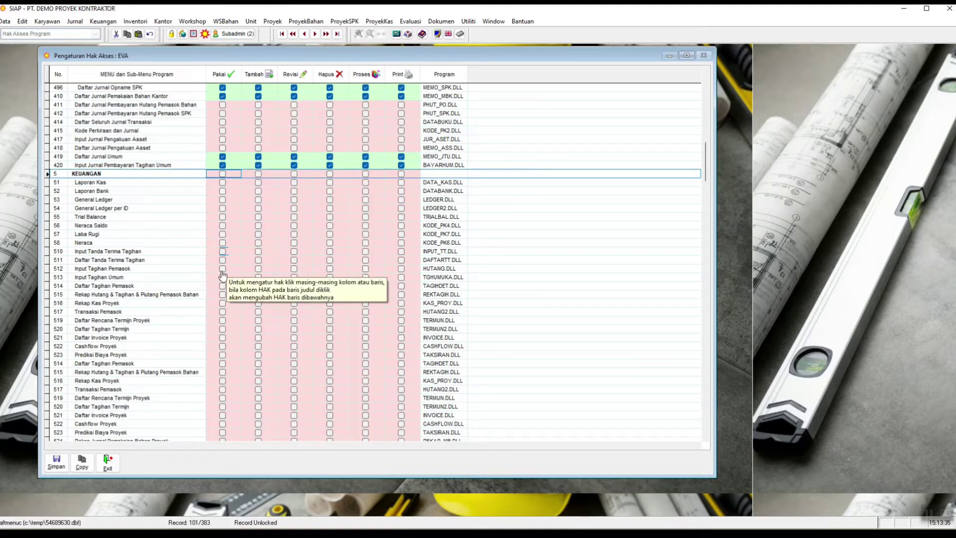
Step: Grant all rights for Laporan Bank and Transaksi Pemasok in the KEUANGAN section
click(222, 270)
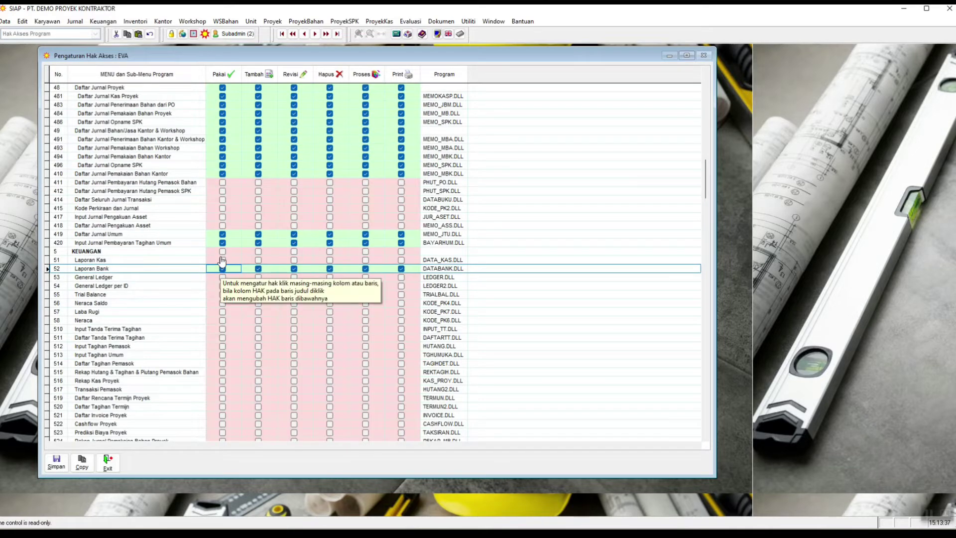
click(222, 268)
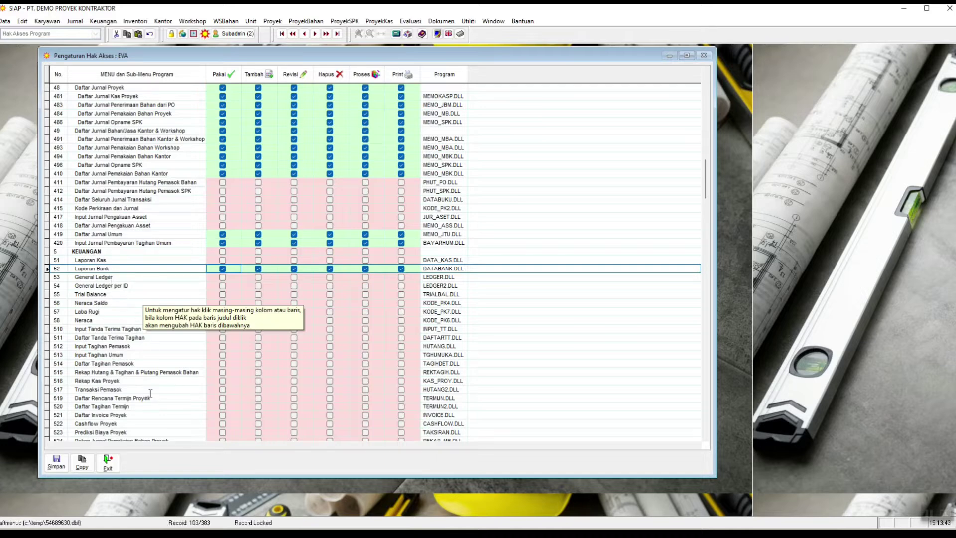
click(224, 389)
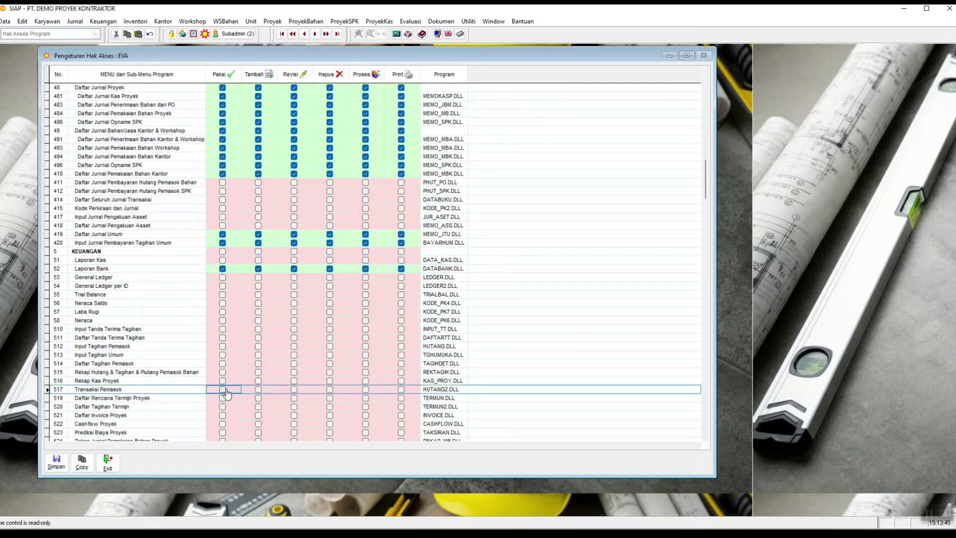
click(225, 391)
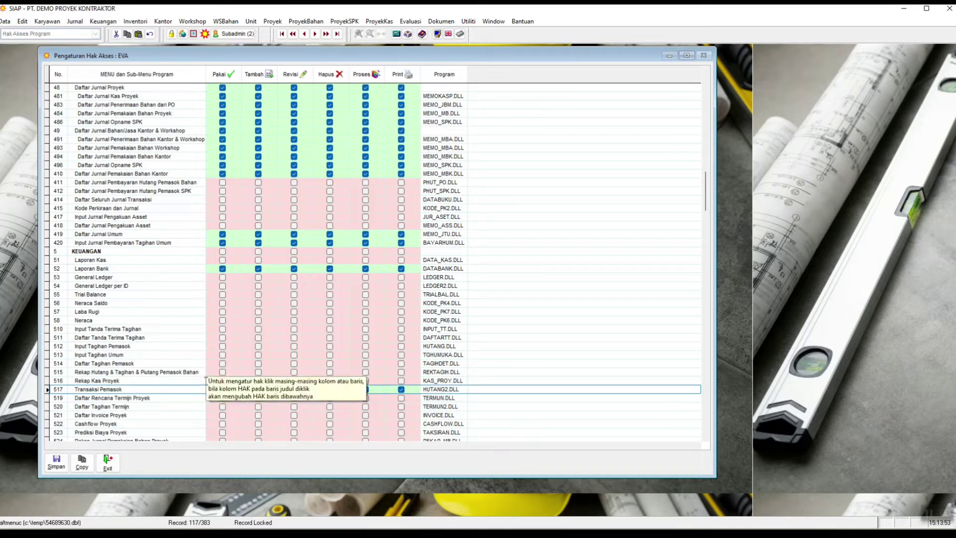
Step: Copy the access rights of the user in row 9 of the user list to the current user
click(82, 462)
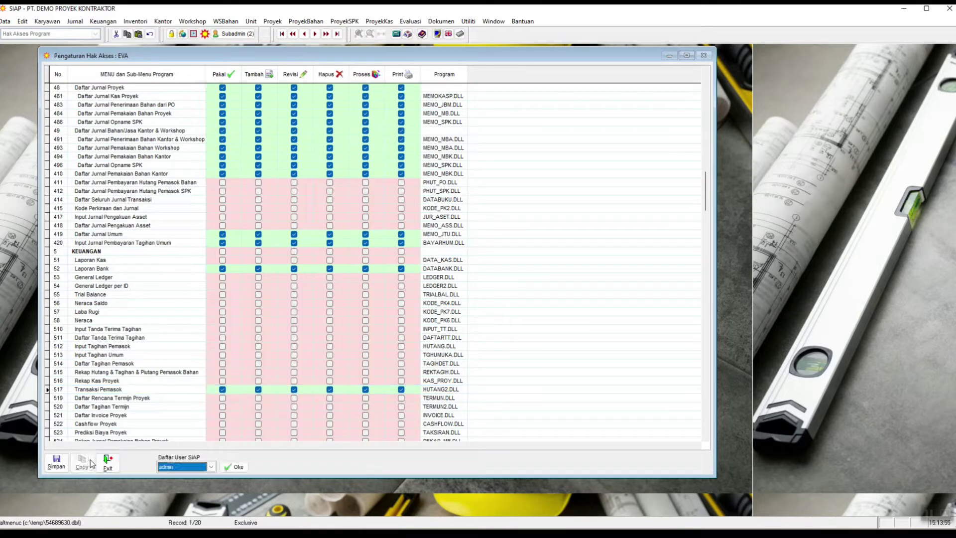
click(178, 468)
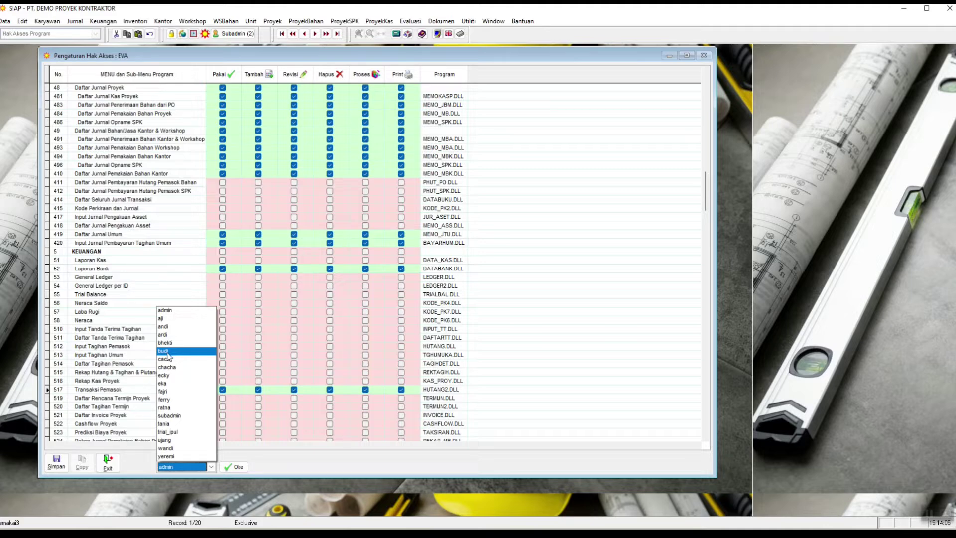
click(168, 385)
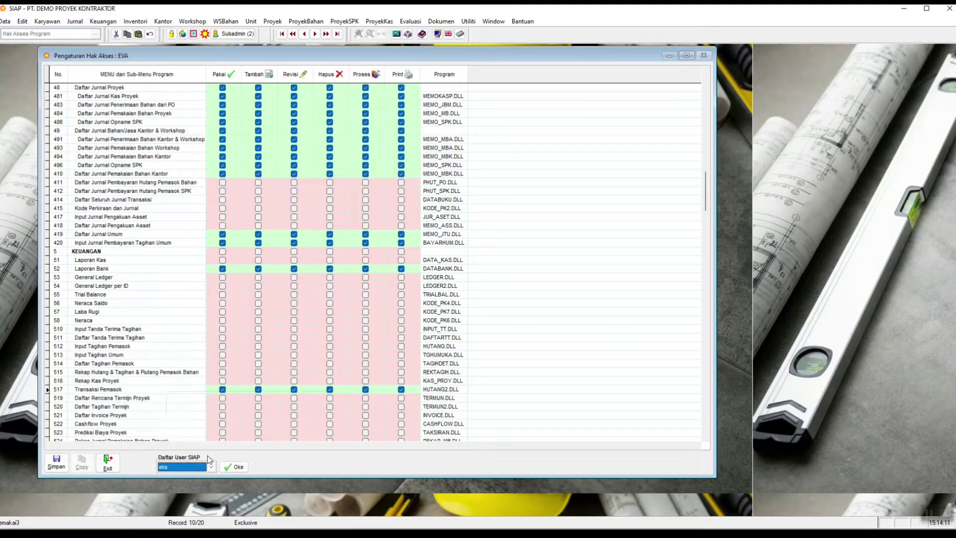
click(234, 467)
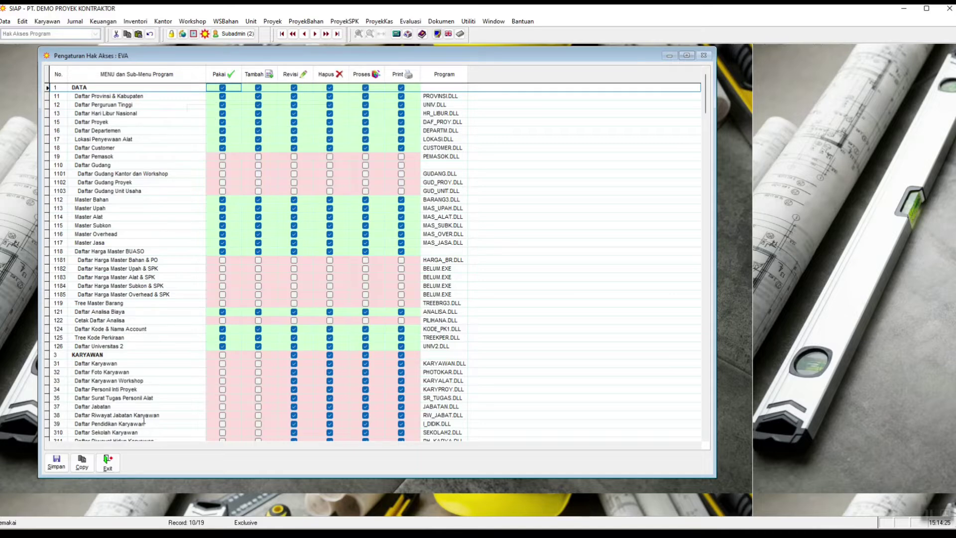
click(80, 463)
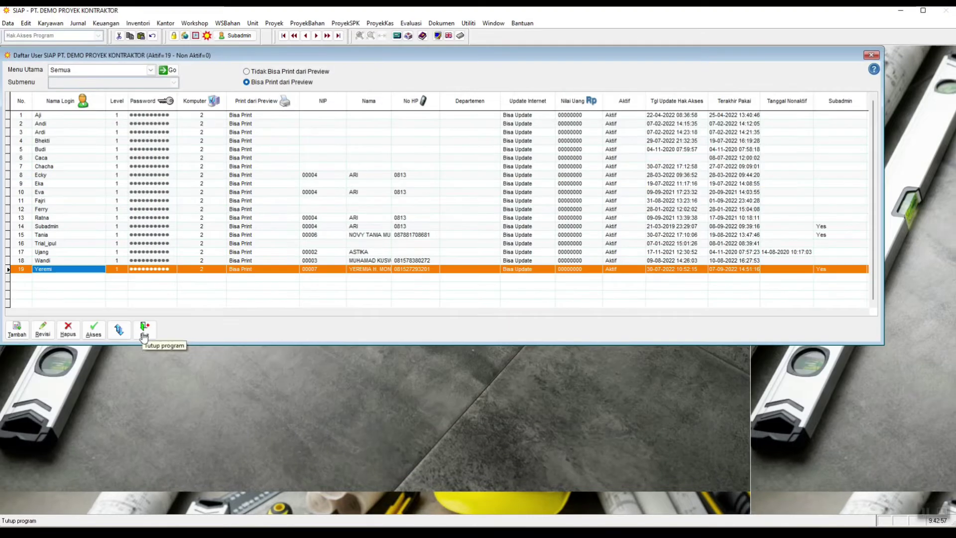
Step: Close the user list and open the Hak Akses Work Station computer list
click(144, 333)
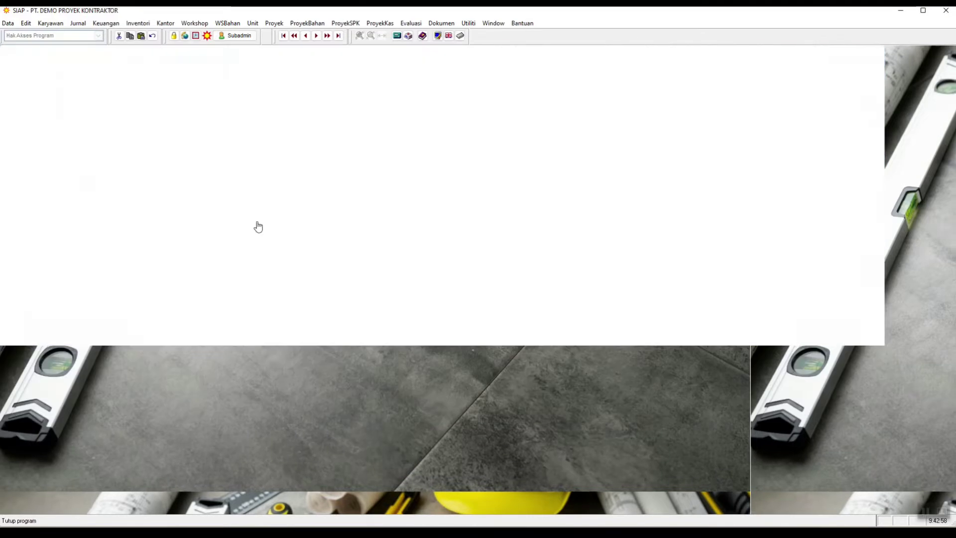
click(469, 23)
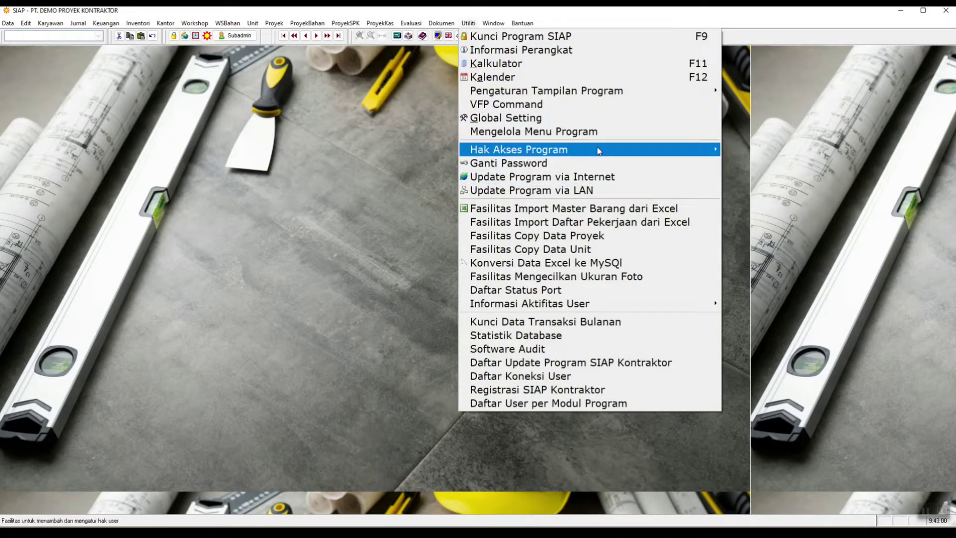
mouse_move(600, 151)
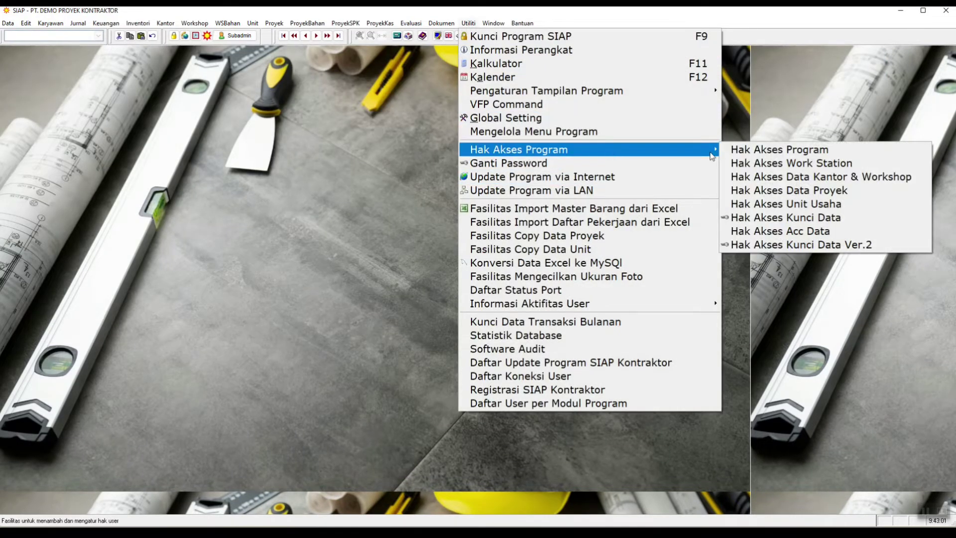
click(738, 163)
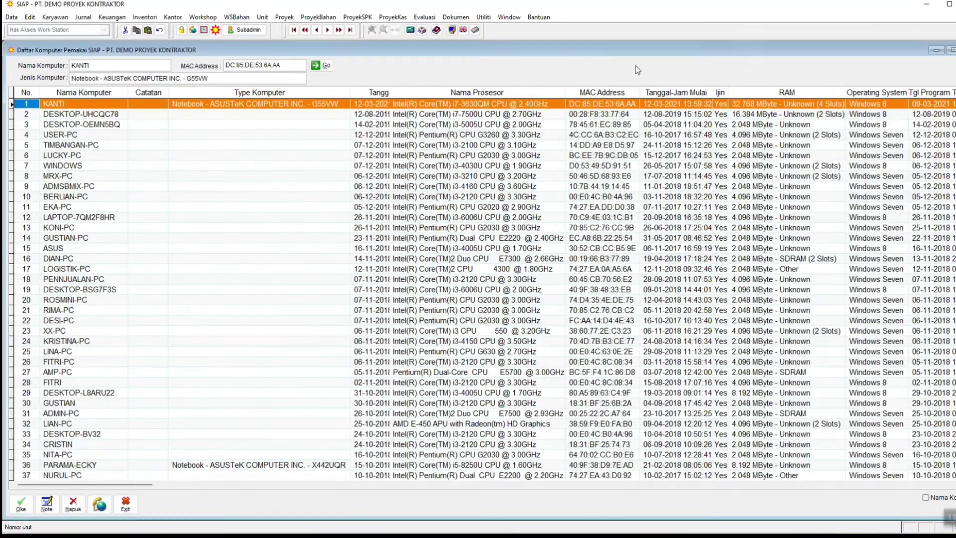
Step: Look through the registered computers down to row 109 and examine that computer's name and processor
scroll(101, 194, down, 9)
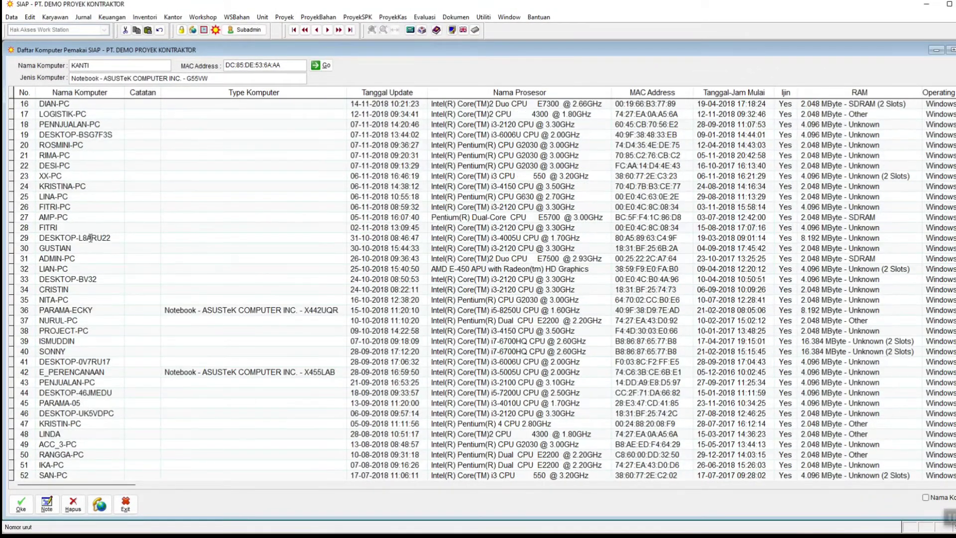
scroll(423, 285, up, 7)
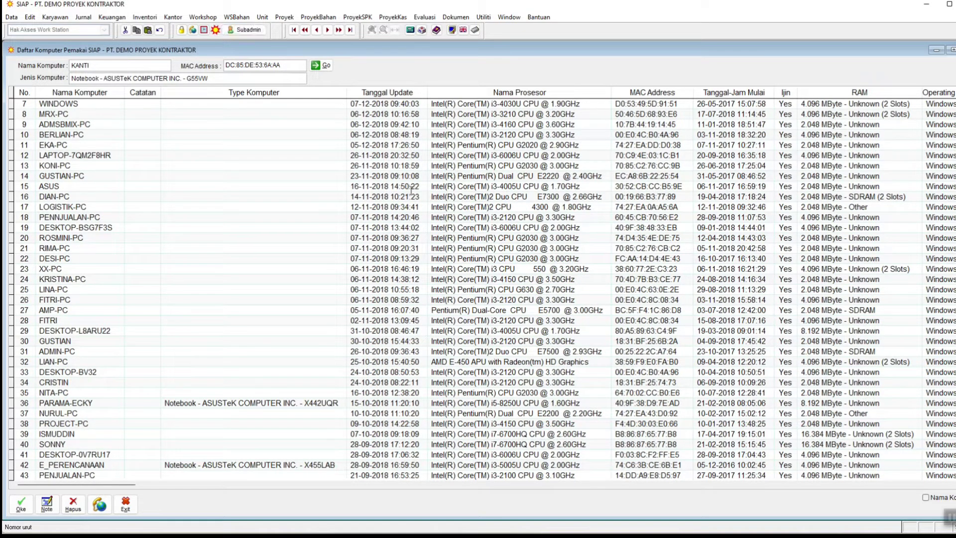
scroll(87, 264, down, 8)
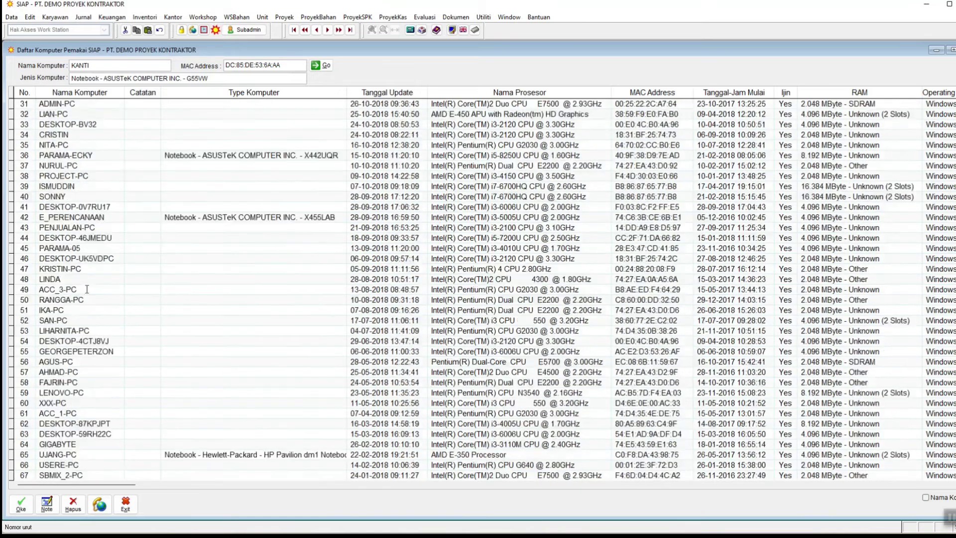
scroll(87, 289, down, 15)
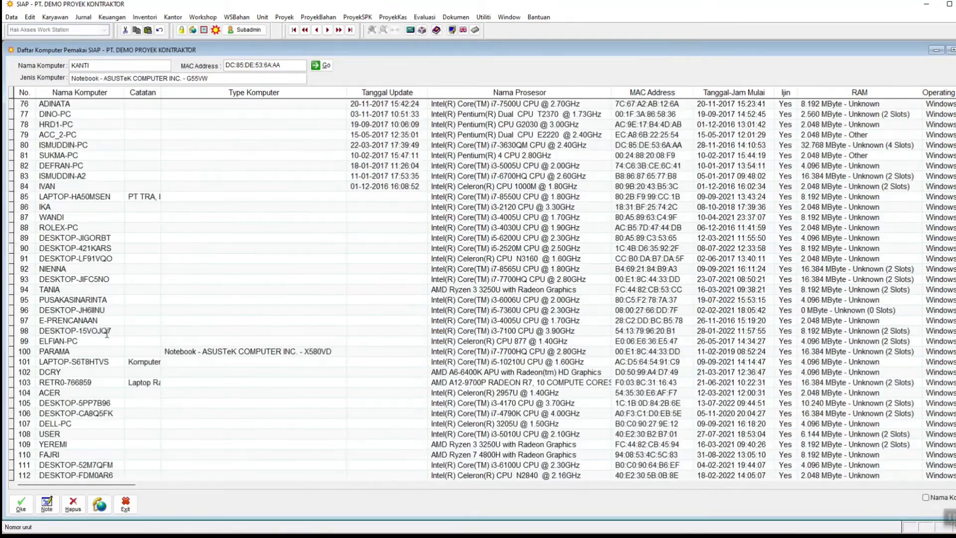
scroll(106, 333, down, 4)
click(77, 320)
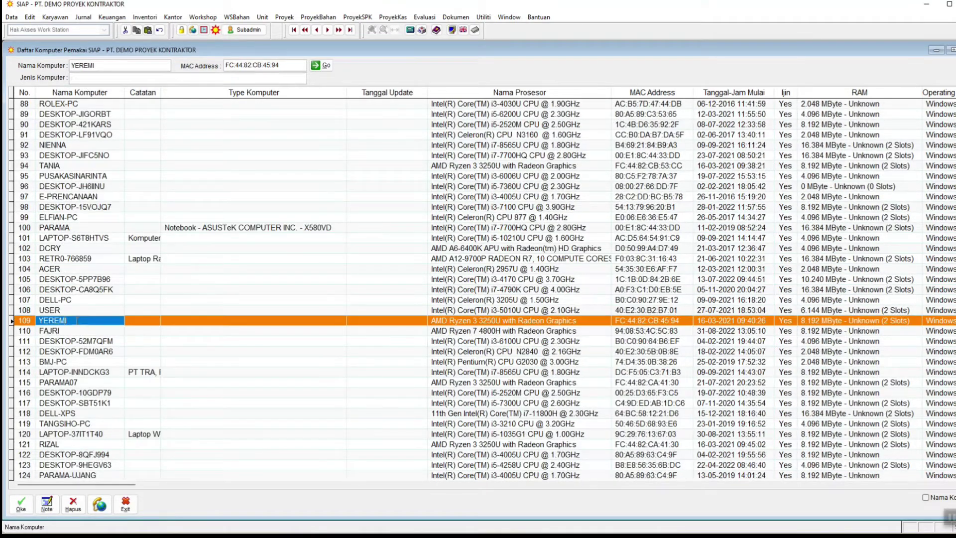
click(484, 321)
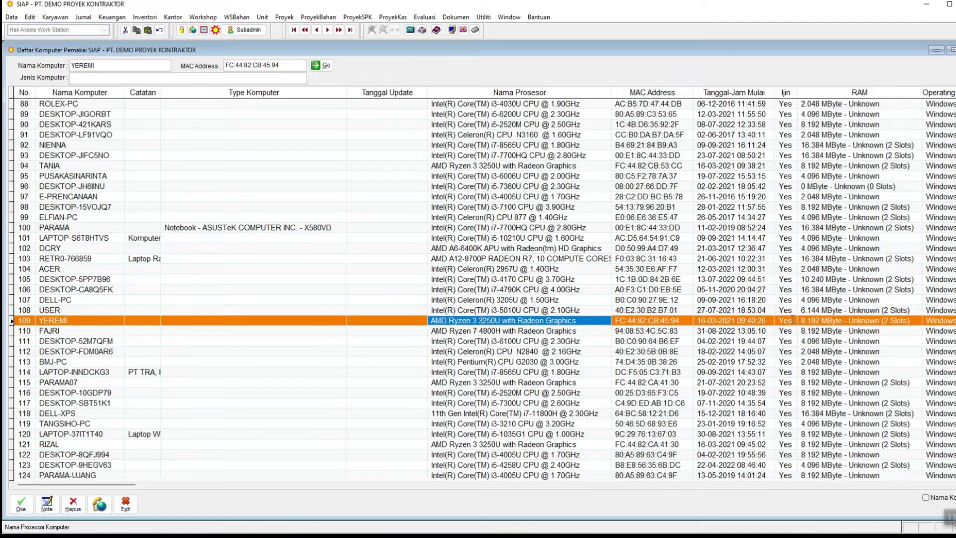
Step: Examine the Ijin permission value of the computer in row 110 and the remaining columns of row 109
click(787, 331)
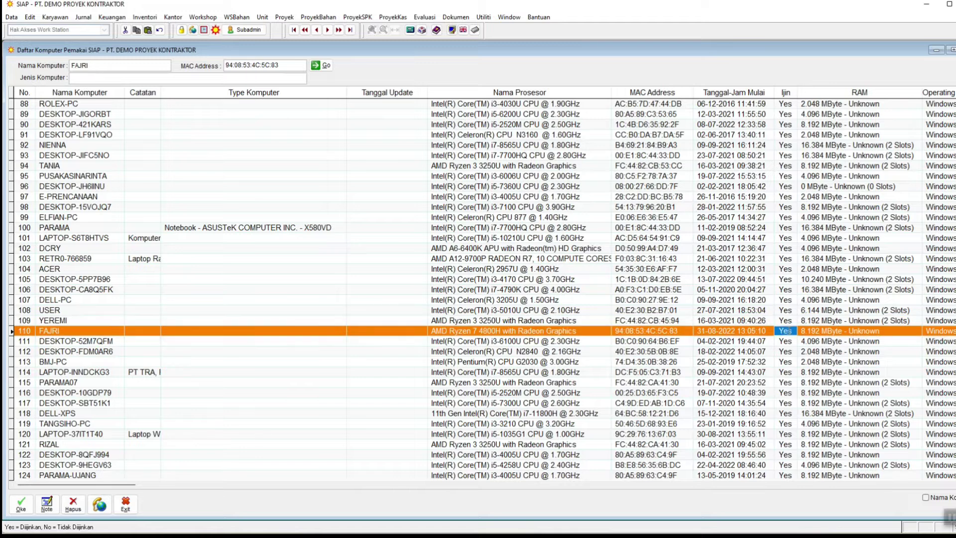
click(788, 332)
click(791, 332)
click(812, 321)
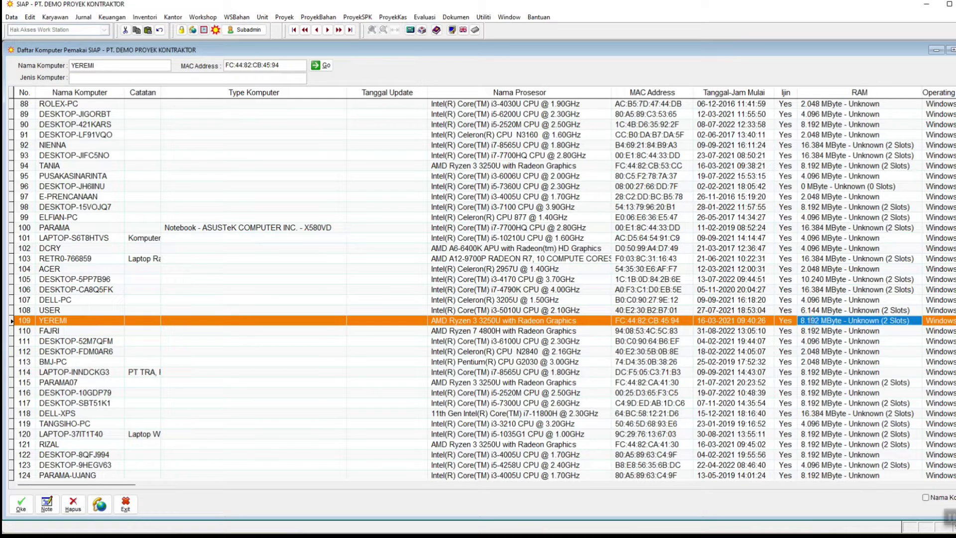
key(Right)
key(Right)
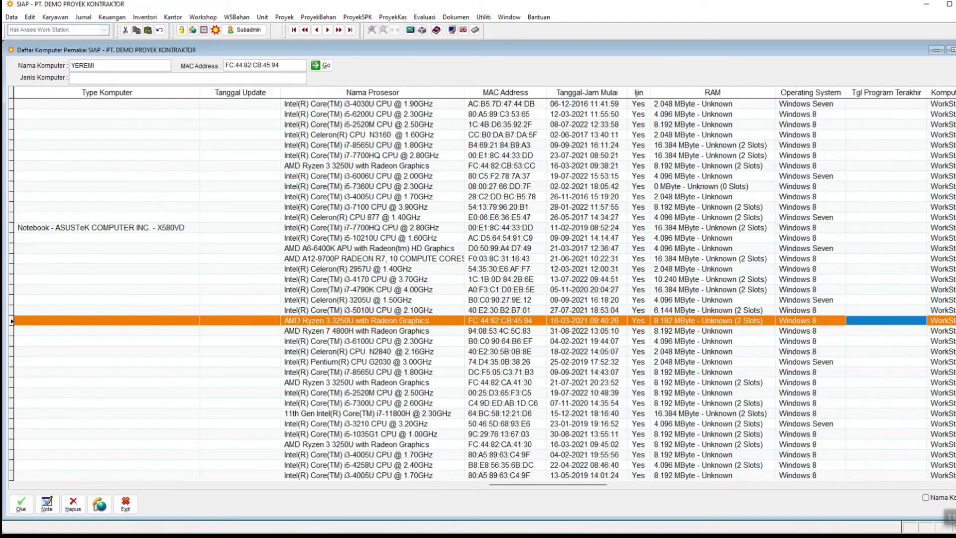
key(Right)
key(Right)
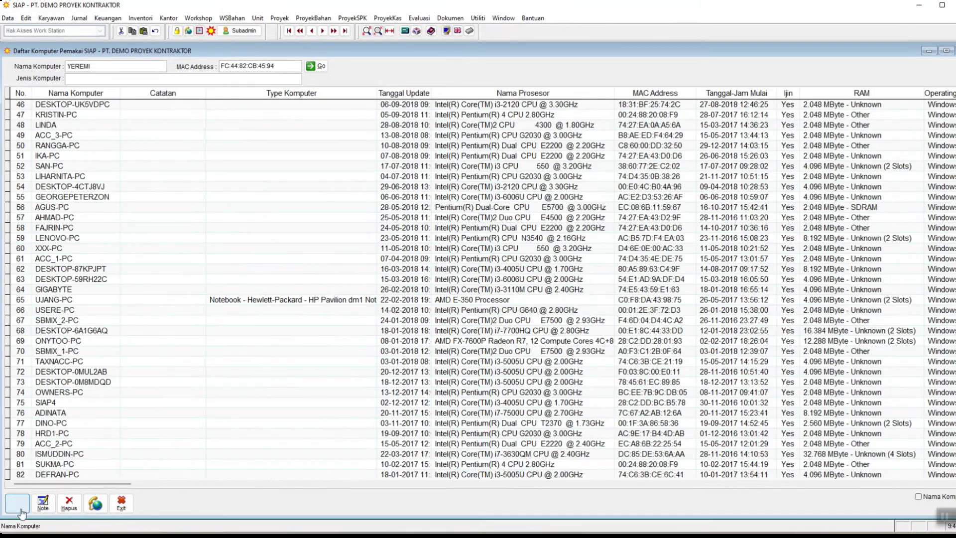
Step: Close the computer list and open the Hak Akses Data Kantor & Workshop user list
click(121, 503)
click(478, 18)
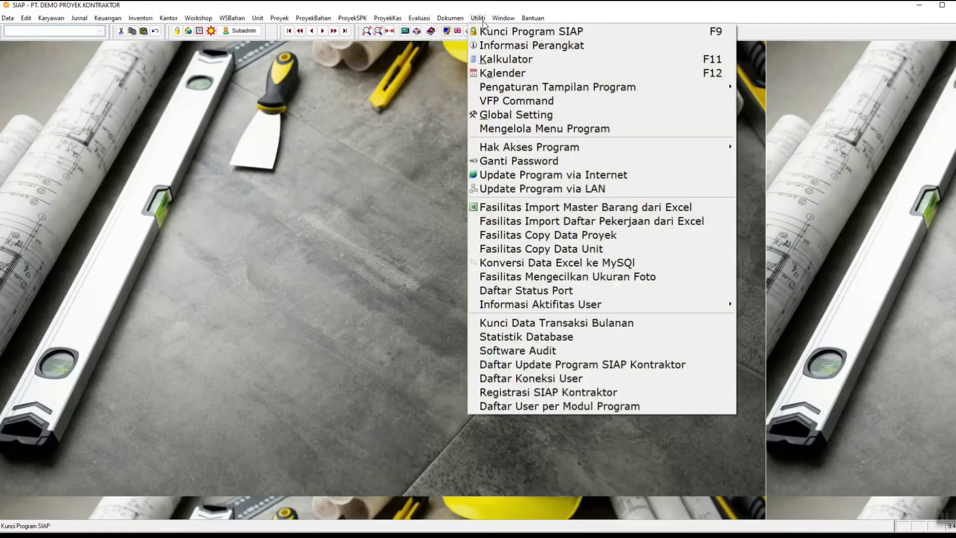
mouse_move(680, 148)
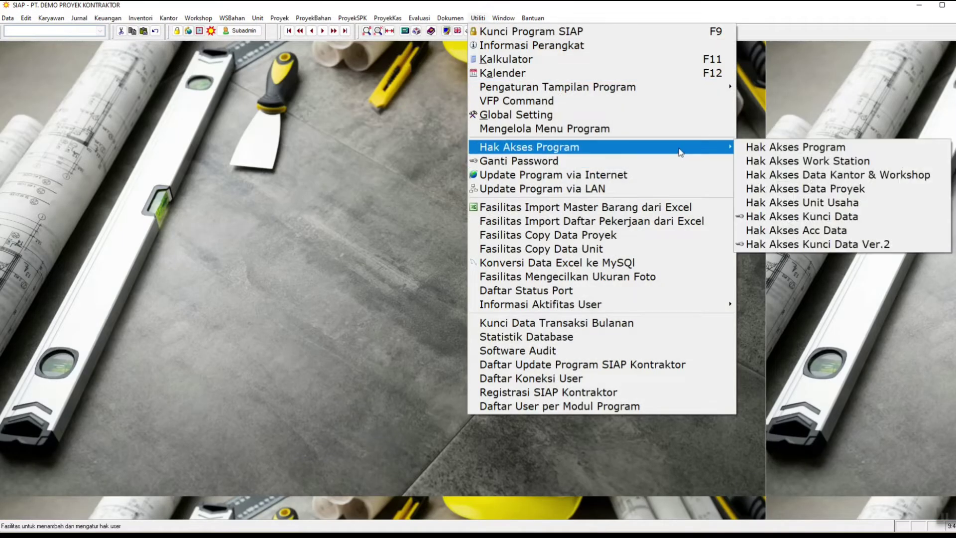
click(766, 173)
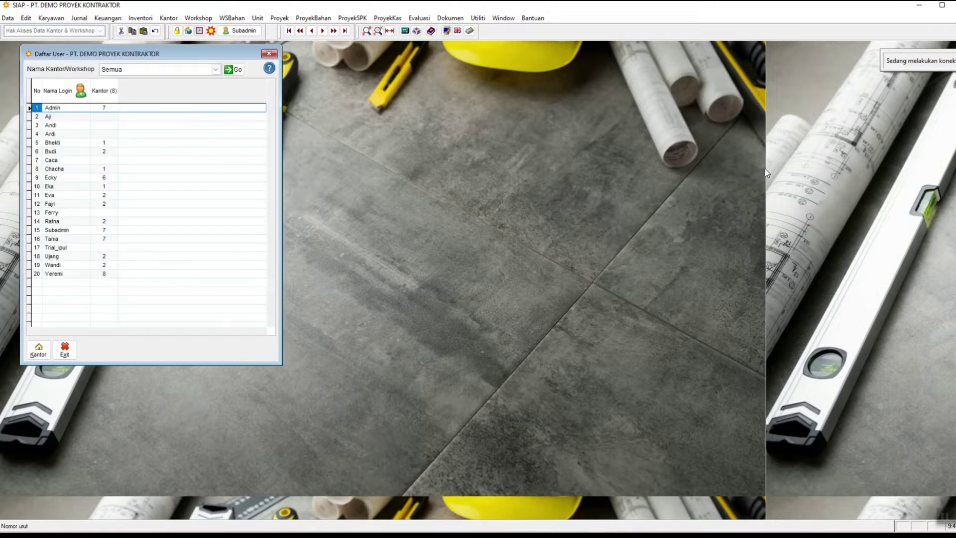
Step: Review which offices the Admin user can and cannot access, and close the office rights without changes
click(106, 107)
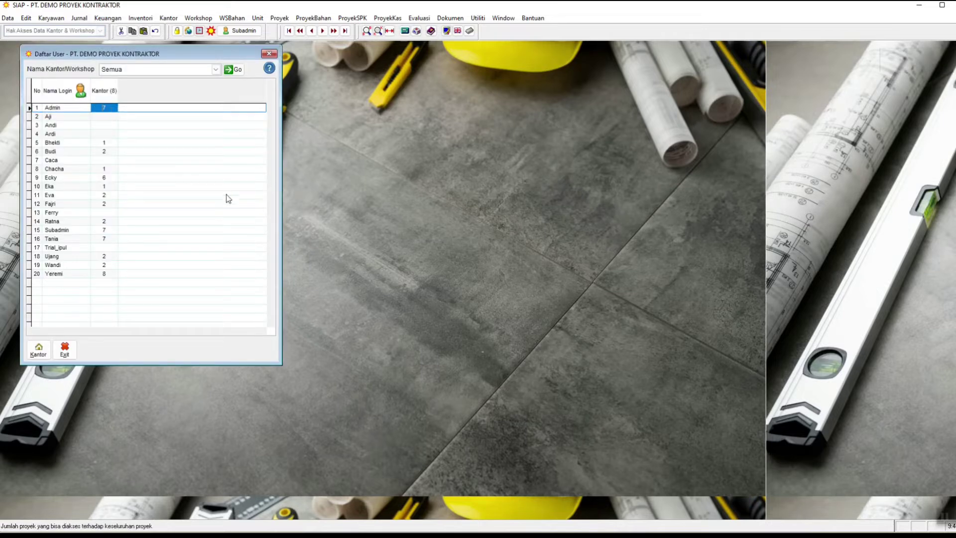
click(38, 350)
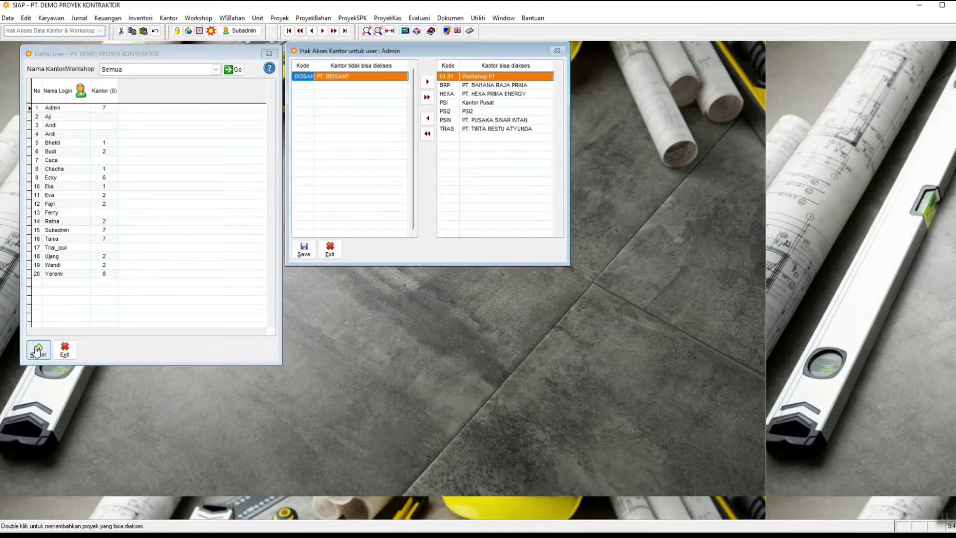
drag(315, 67, 317, 67)
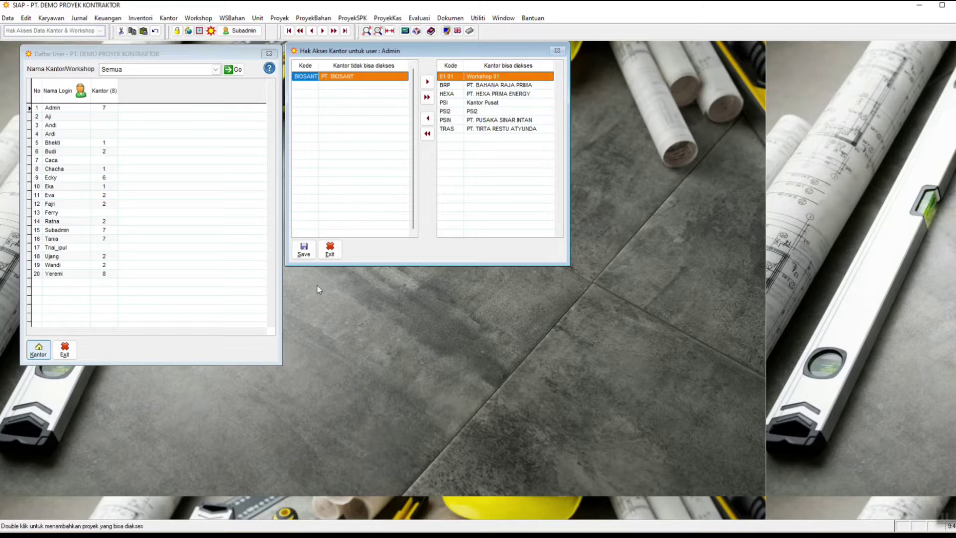
click(330, 251)
Step: Open the office access rights of the user in row 3 and grant access to Workshop 01
click(72, 117)
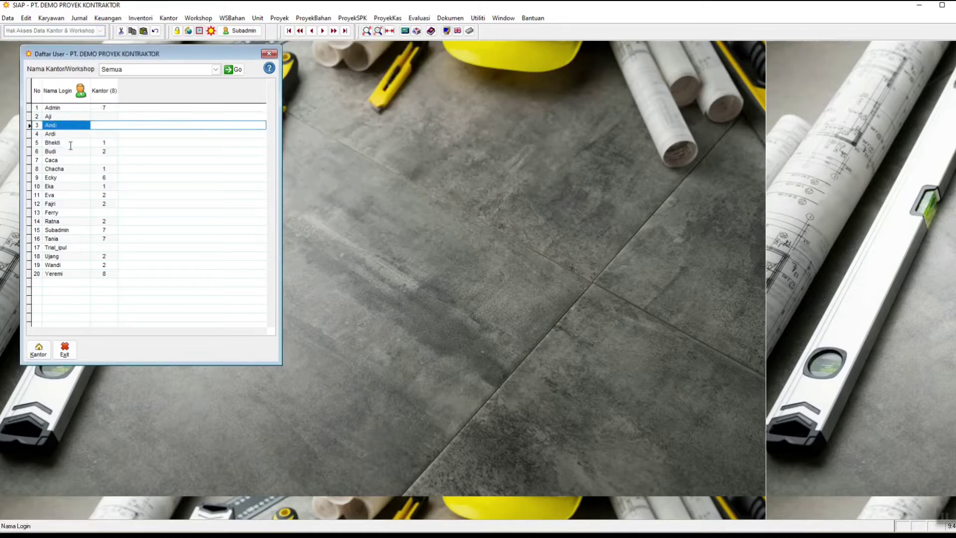
click(72, 143)
click(75, 123)
click(41, 355)
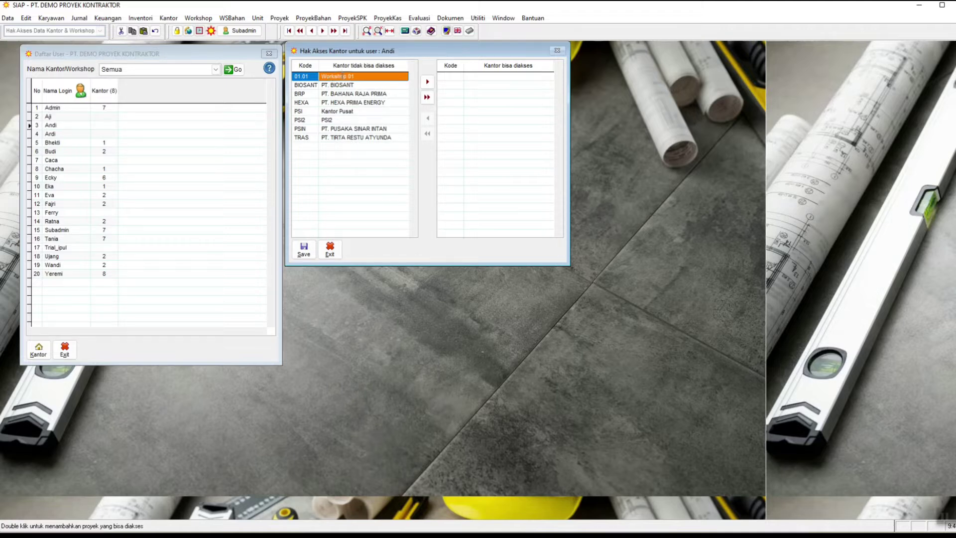
click(344, 76)
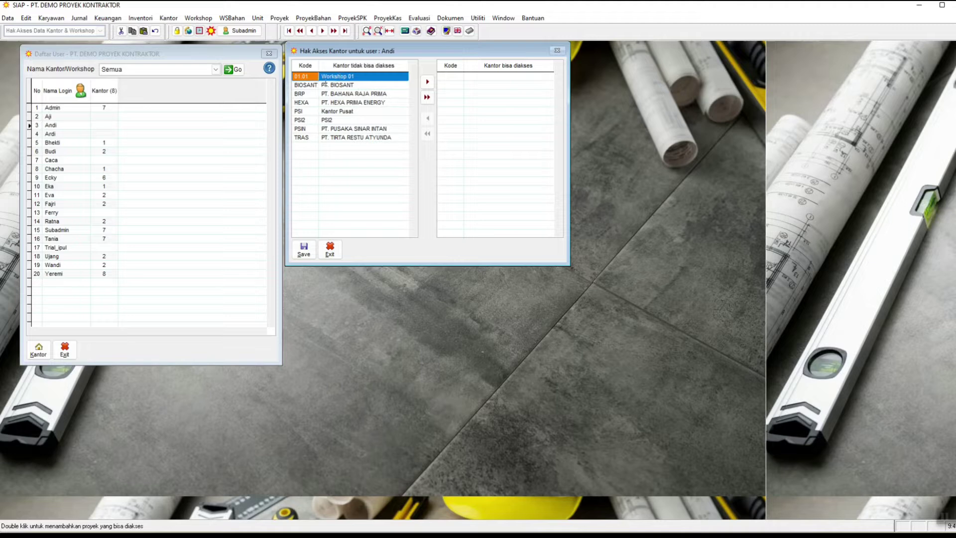
click(427, 82)
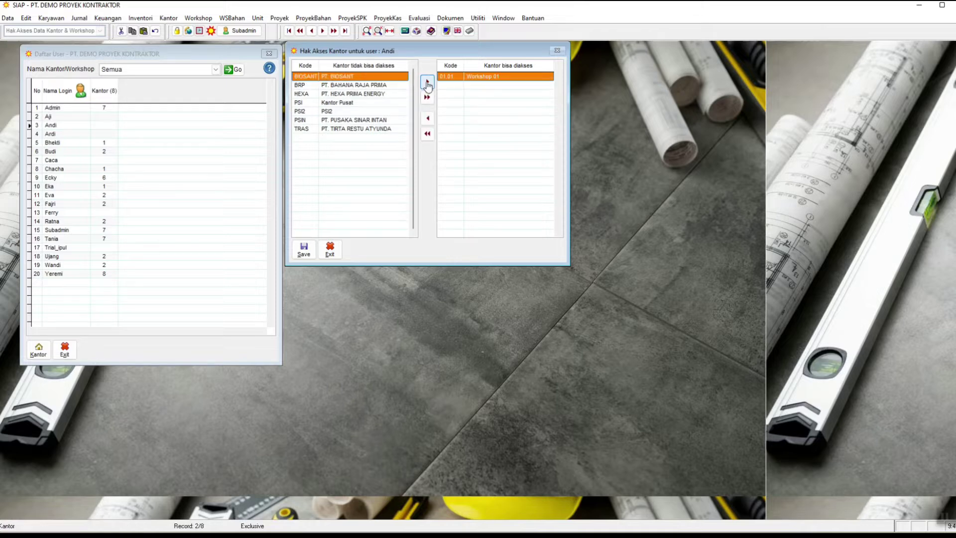
Step: Revoke the user's access to Workshop 01 and grant access to Kantor Pusat instead
click(472, 78)
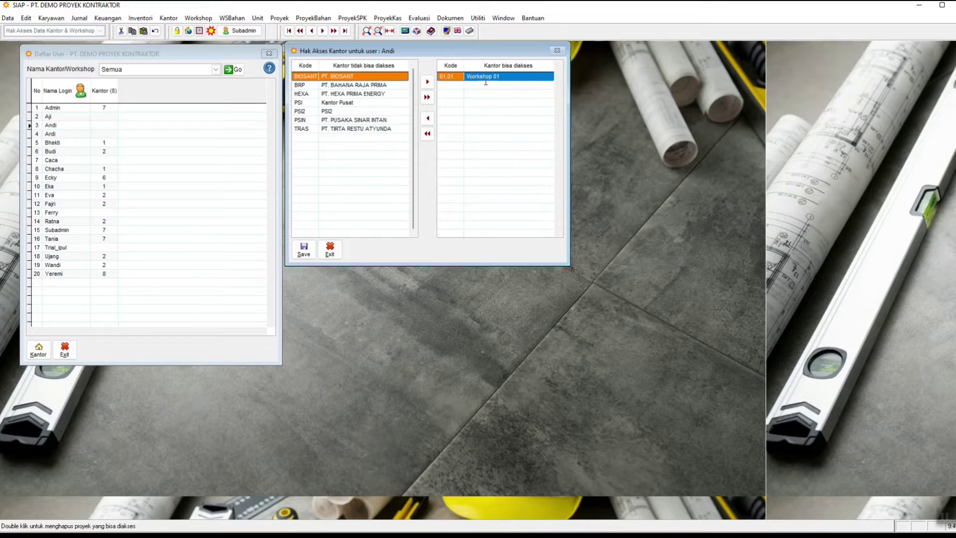
click(428, 118)
click(357, 111)
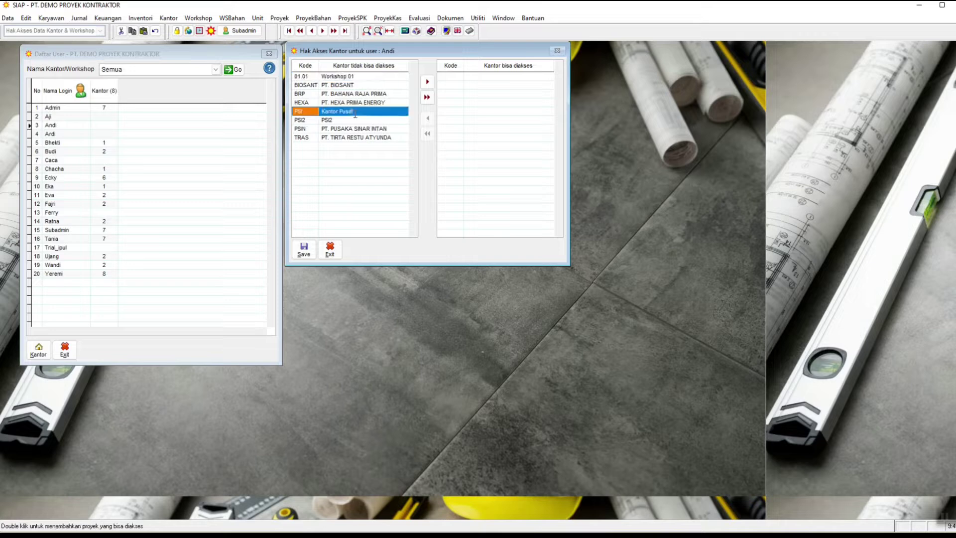
click(427, 81)
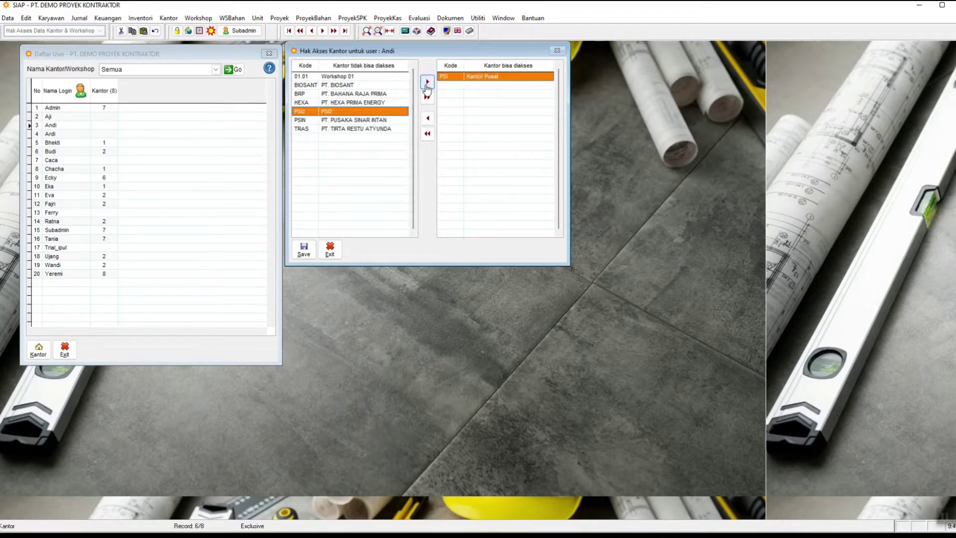
Step: Remove Kantor Pusat from the user's accessible offices and close the office rights without saving
click(469, 77)
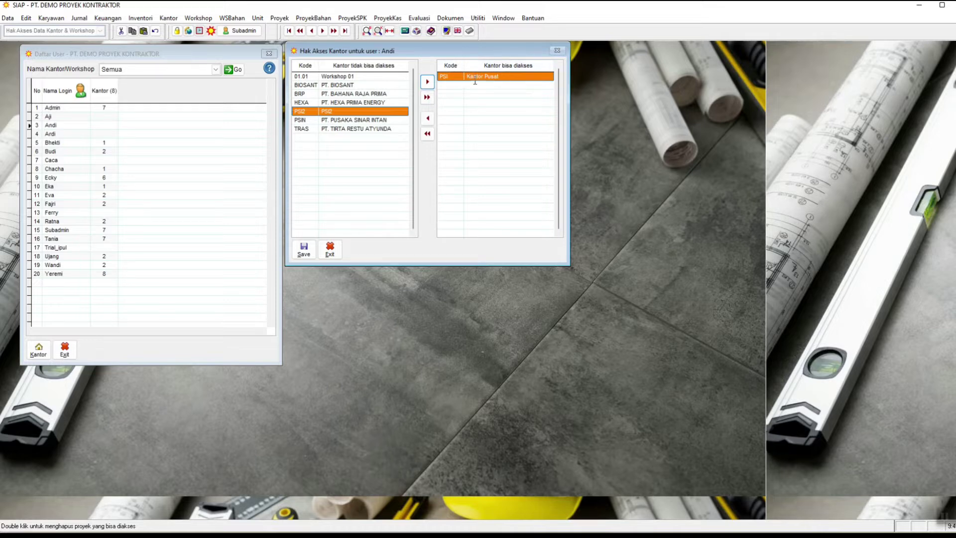
click(475, 80)
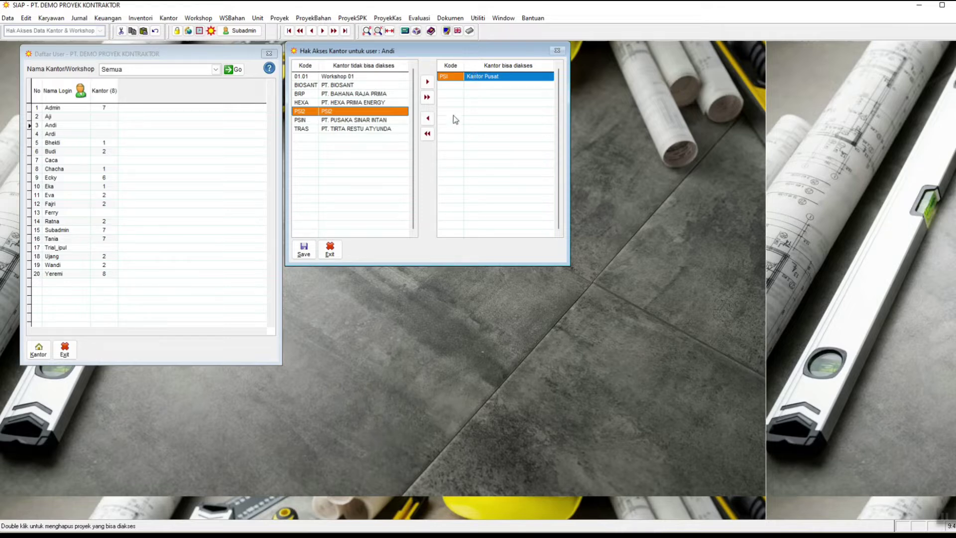
click(428, 118)
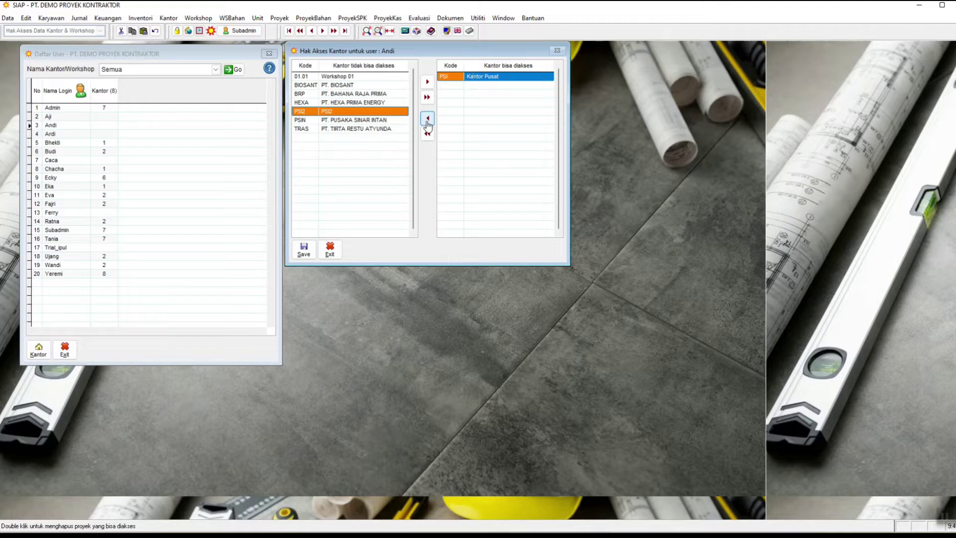
click(336, 249)
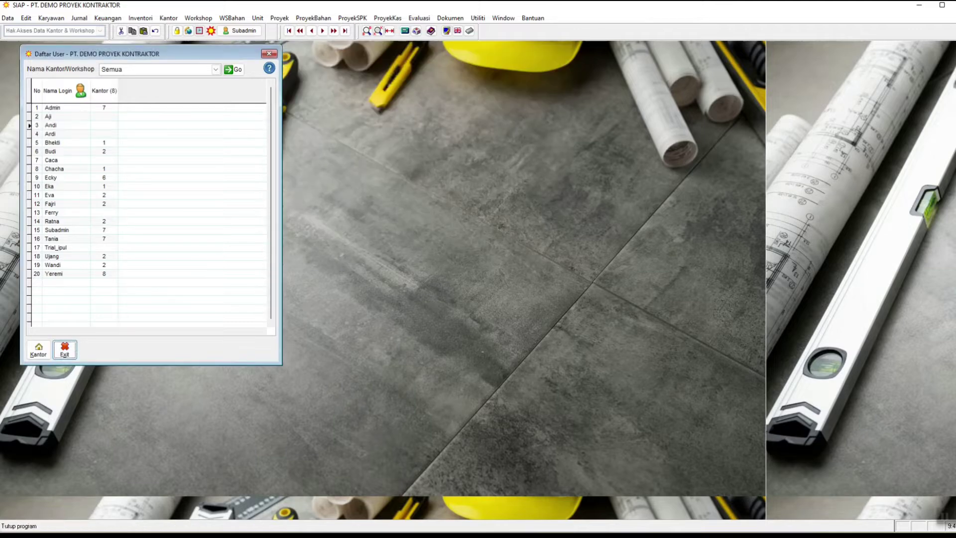
Step: Close the office and workshop user list and open the Hak Akses Data Proyek user list
click(65, 348)
click(503, 17)
click(478, 18)
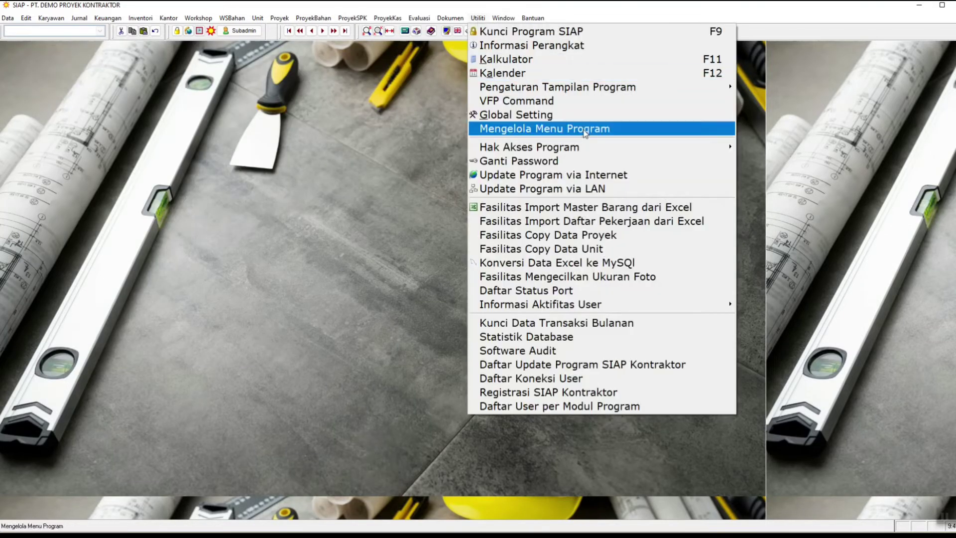
mouse_move(588, 148)
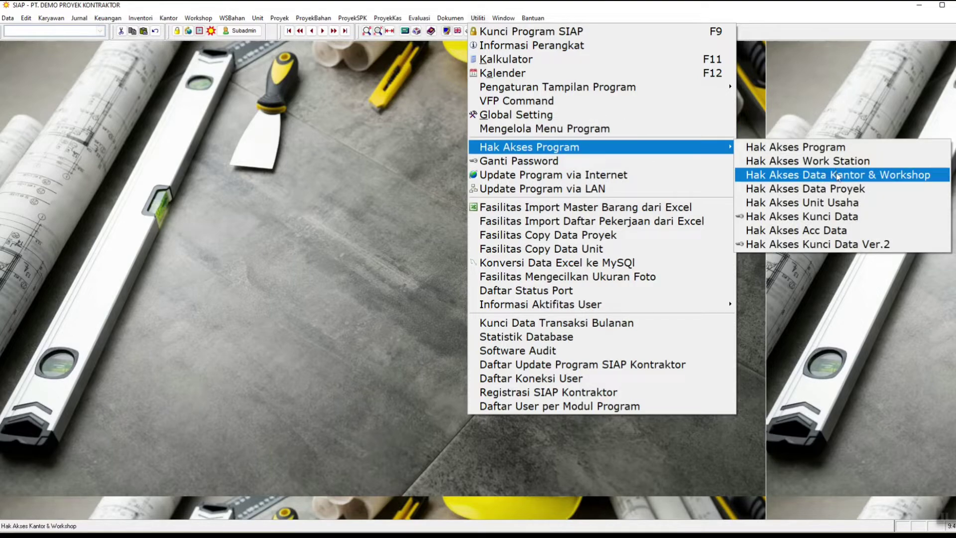
click(836, 188)
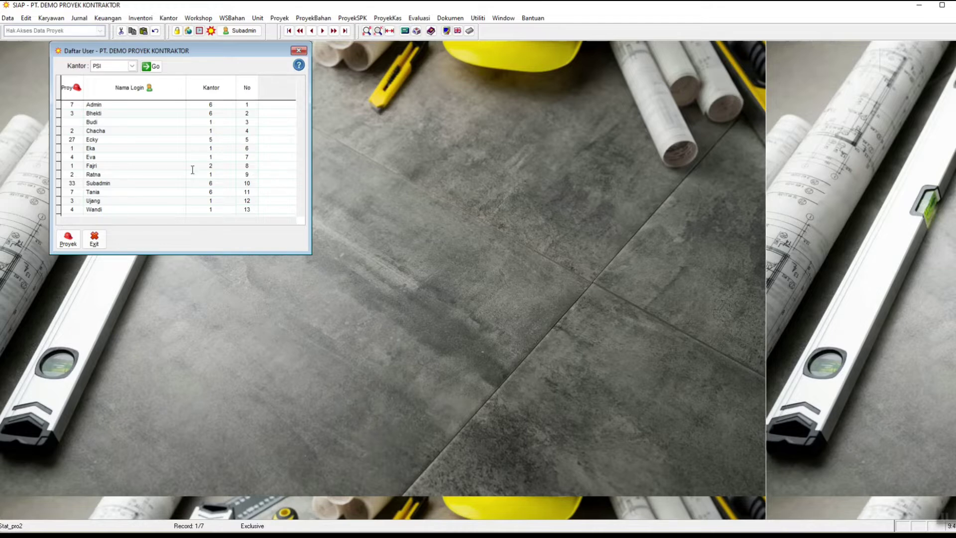
Step: Open the project access rights of the user numbered 12 in the PSI office's user list
click(113, 192)
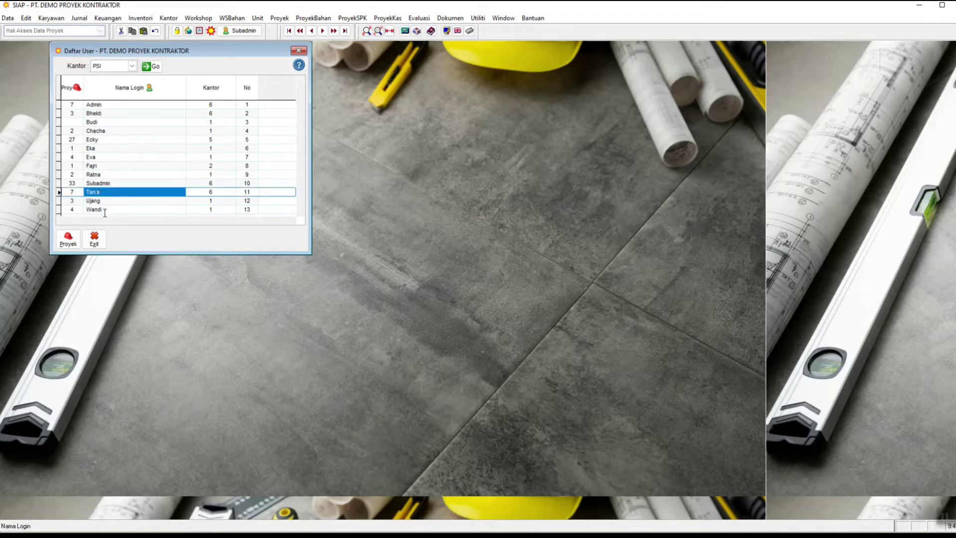
click(103, 200)
click(105, 210)
click(104, 200)
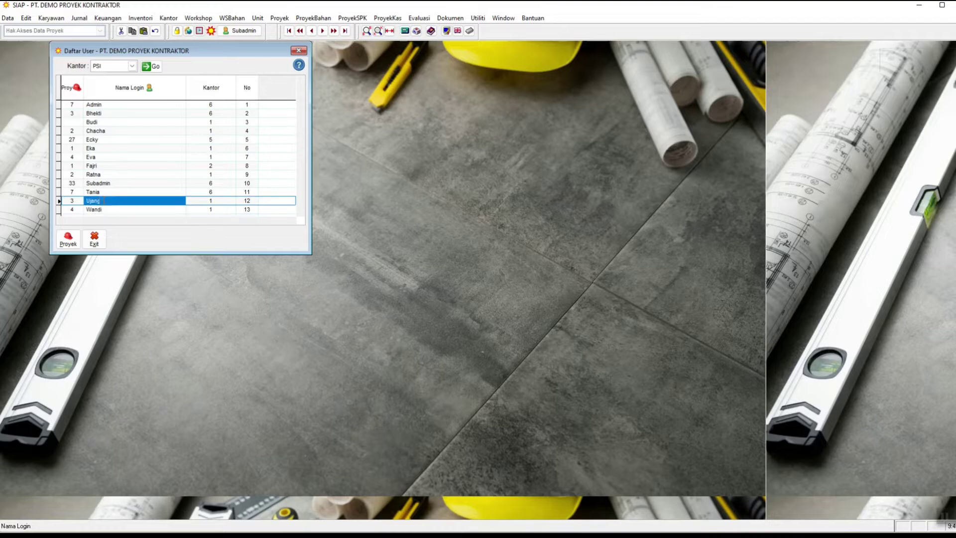
click(69, 239)
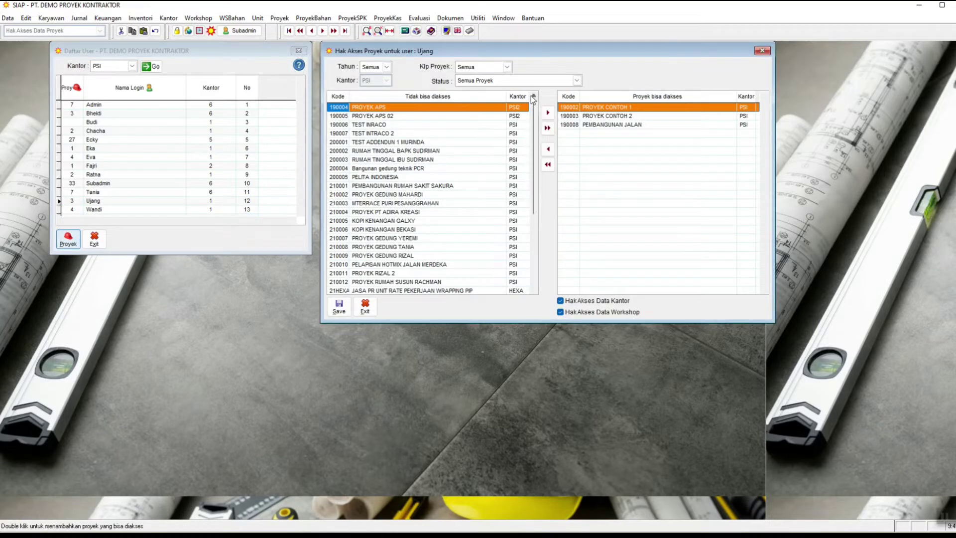
Step: Narrow the project name column, move PROYEK APS to the user's accessible projects, and close the project rights without saving
drag(529, 96, 504, 98)
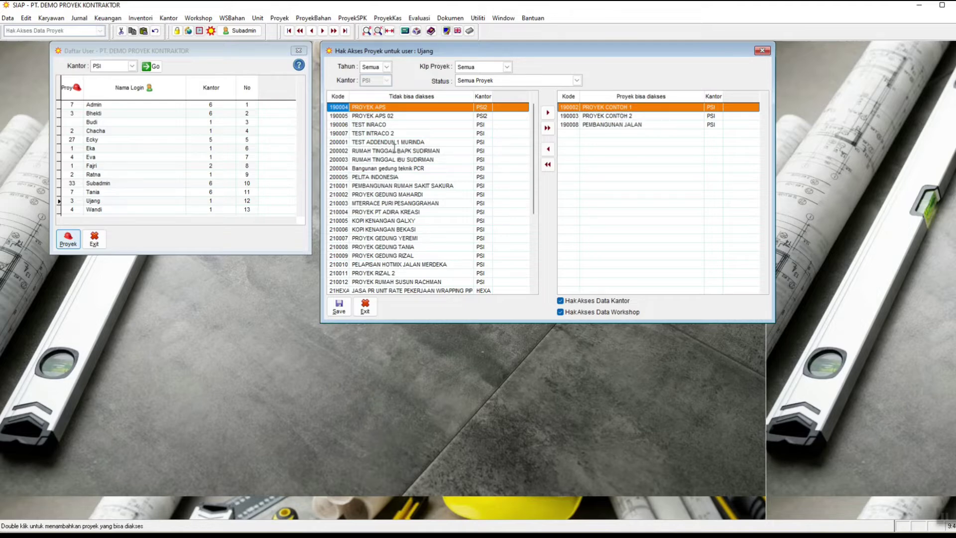
click(376, 109)
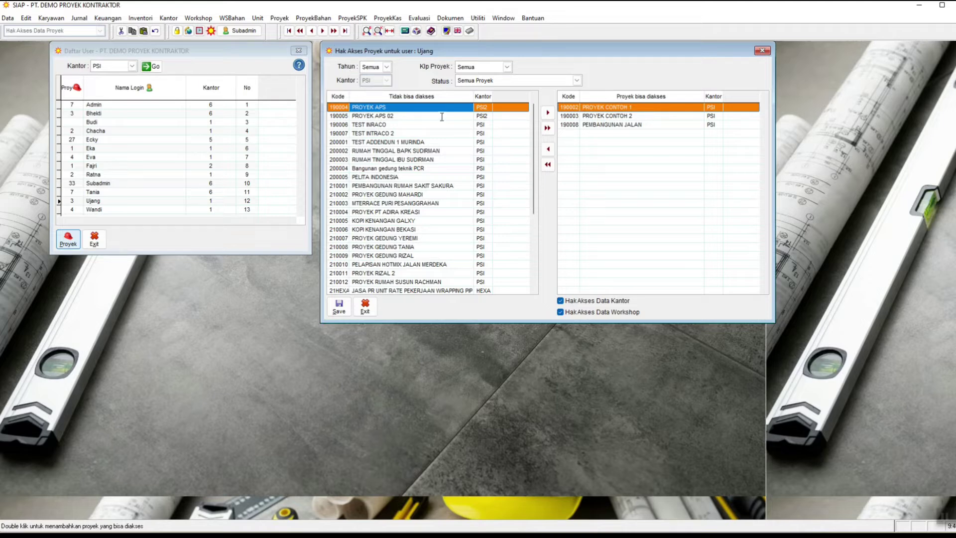
click(548, 113)
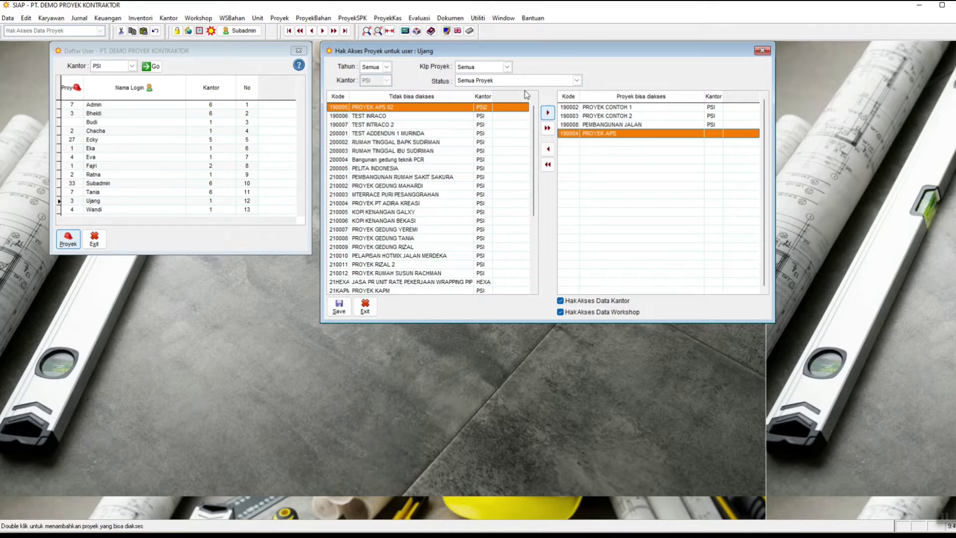
click(365, 306)
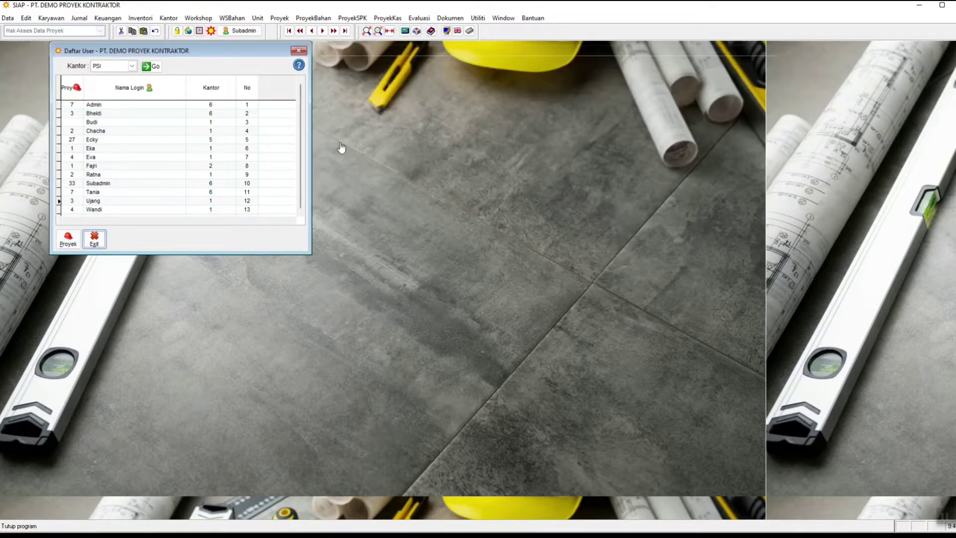
Step: Close the project rights user list and open the Hak Akses Unit Usaha user list
click(94, 239)
click(478, 18)
mouse_move(599, 154)
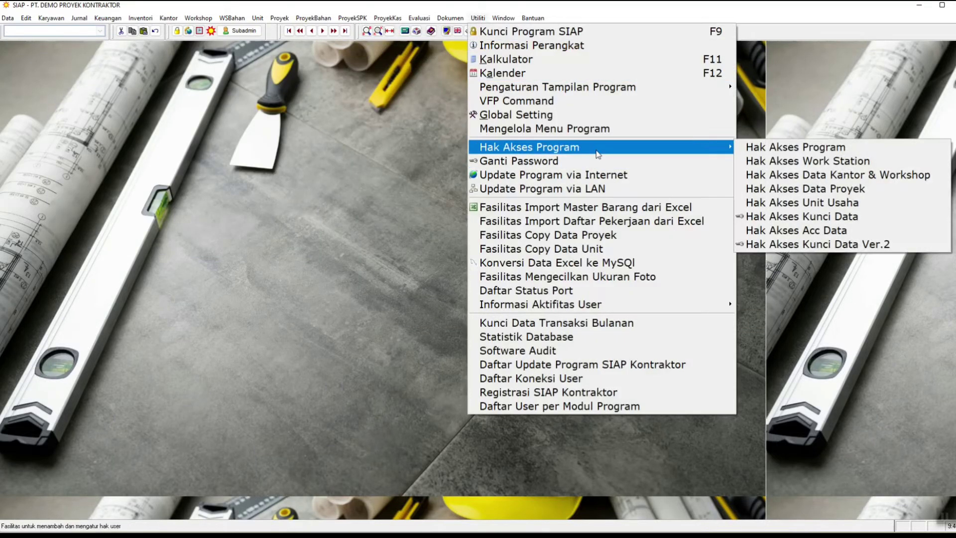
click(825, 203)
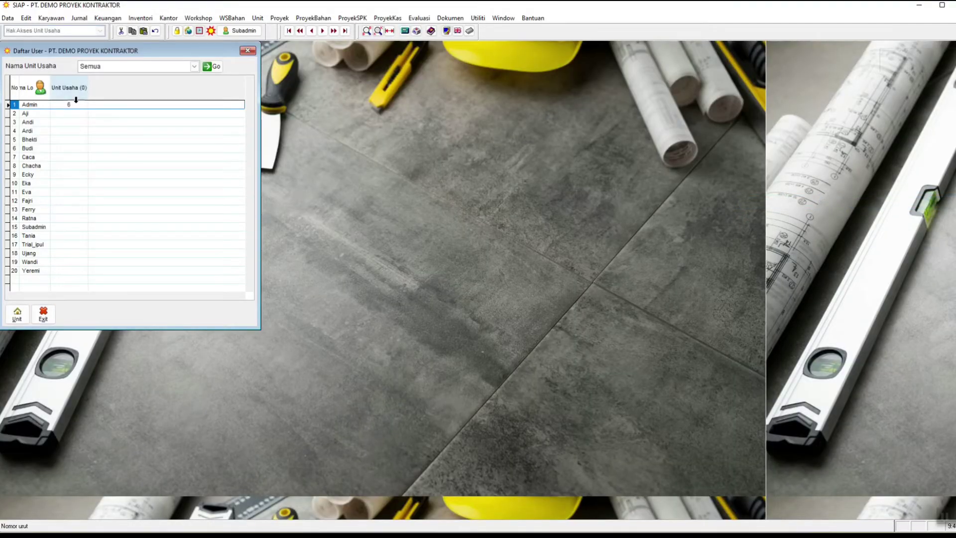
Step: Close the Unit Usaha user list and open the Hak Akses Kunci Data file manager list
click(42, 316)
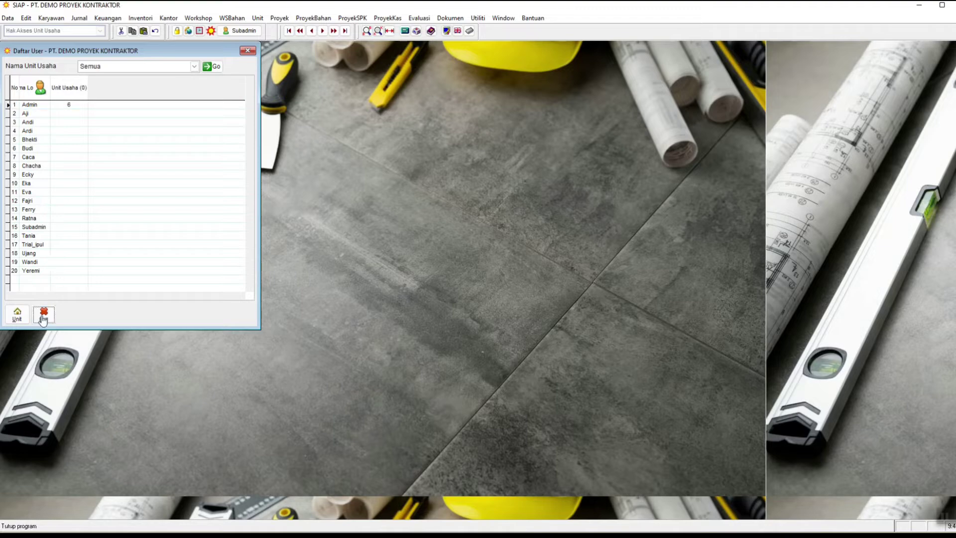
click(478, 17)
mouse_move(503, 18)
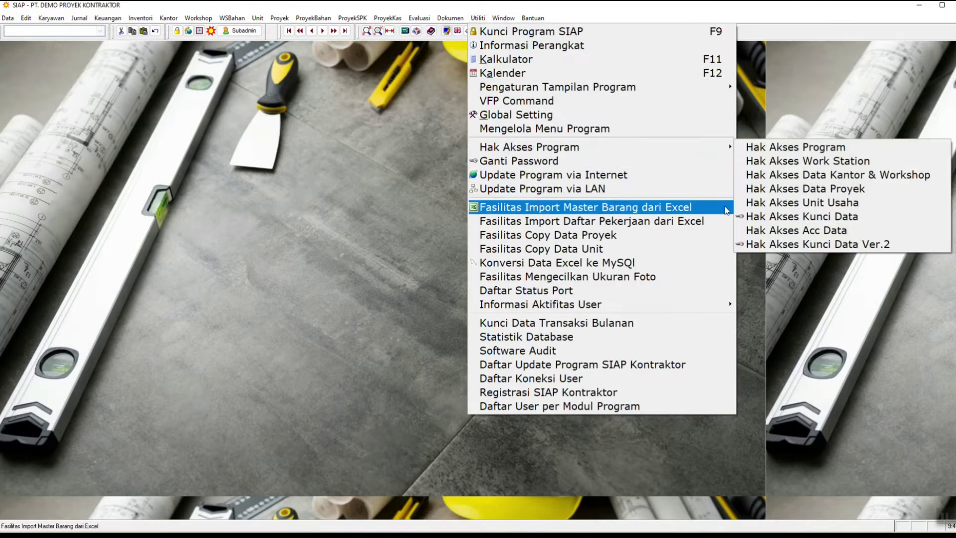
click(755, 216)
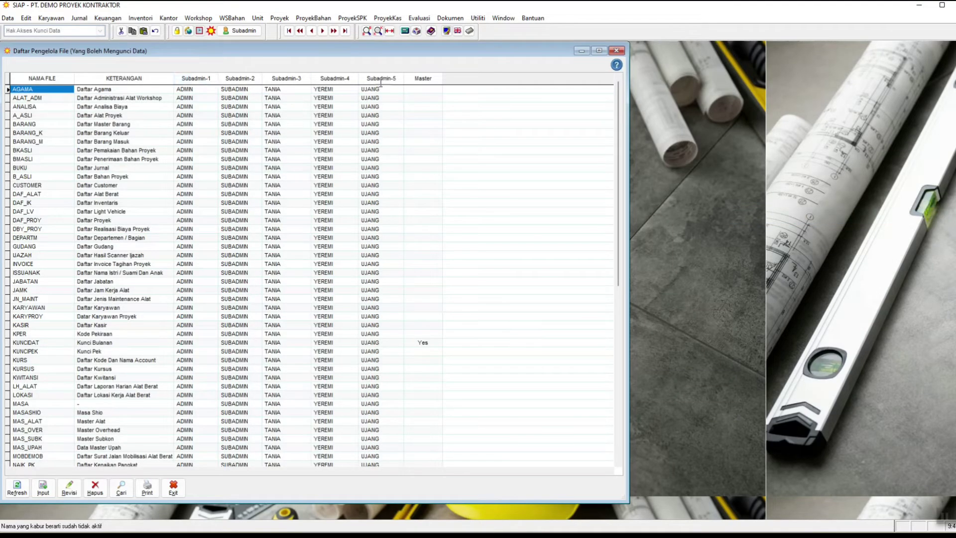
click(477, 19)
mouse_move(715, 142)
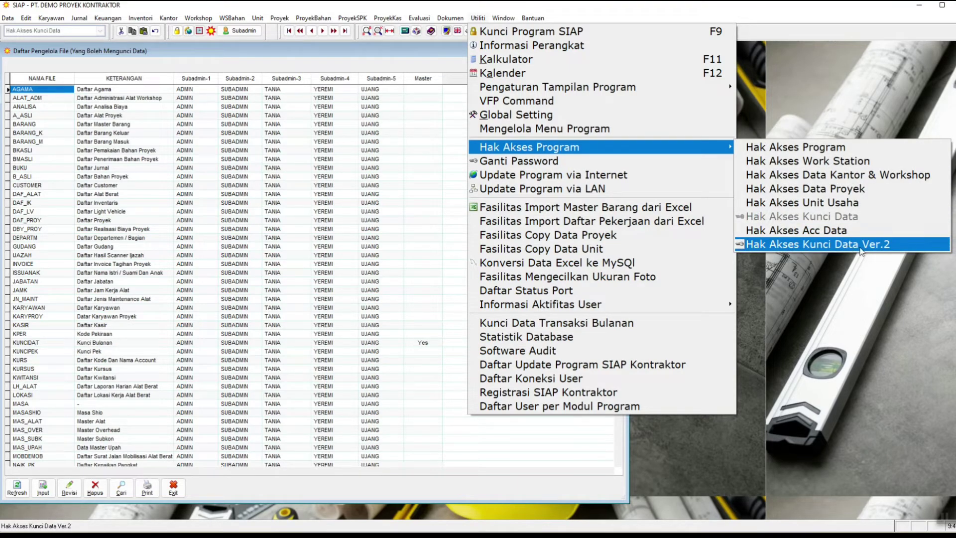
click(899, 300)
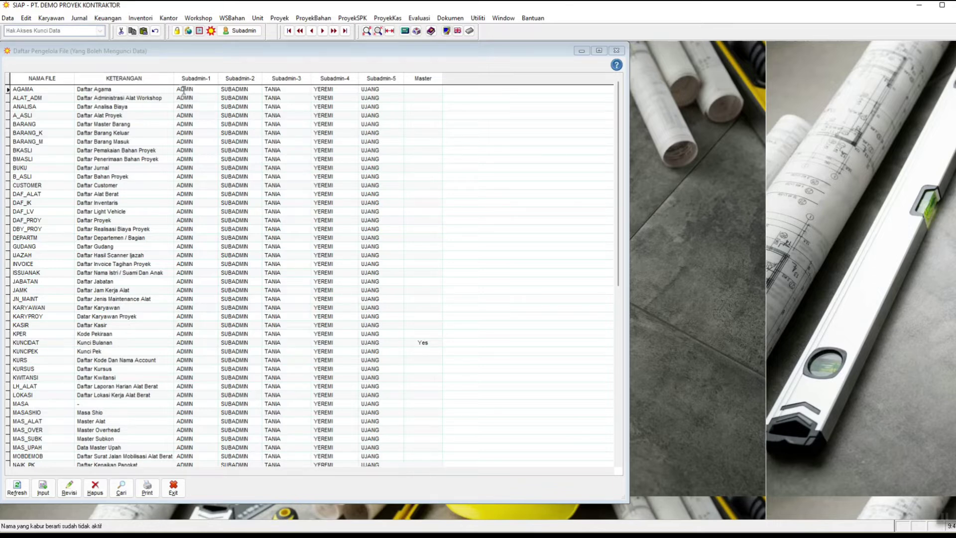
Step: Load the Daftar Pekerjaan Proyek for project 190003, examine its data-lock tools, and close the work list
click(278, 18)
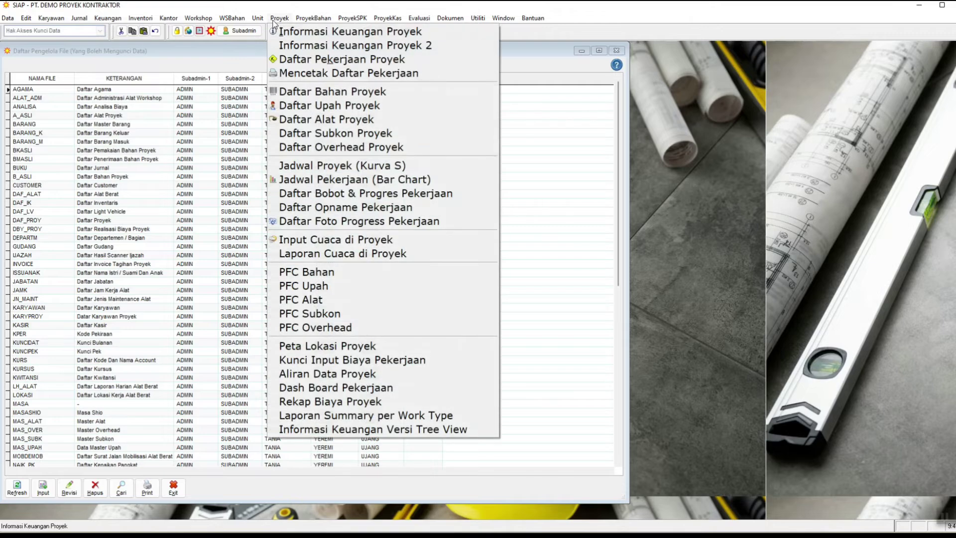
click(285, 57)
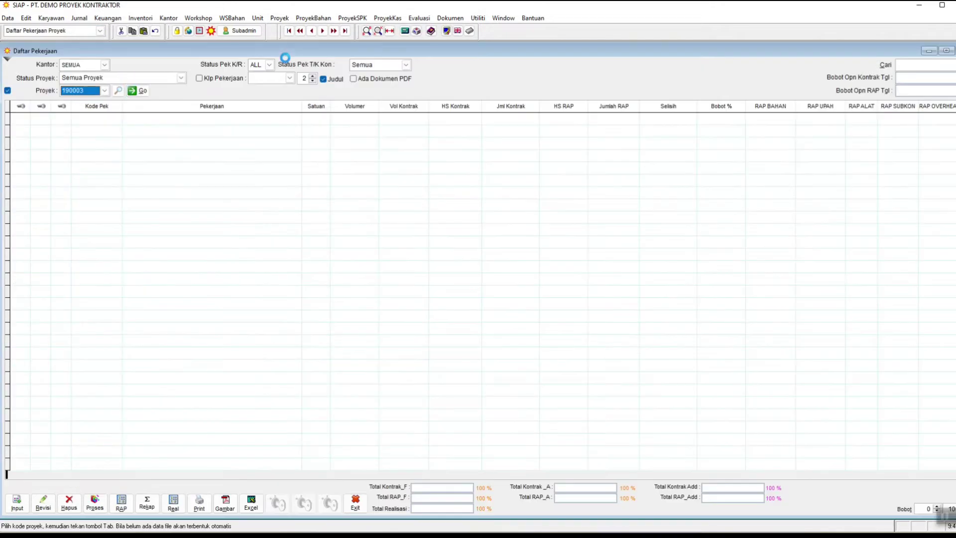
click(132, 93)
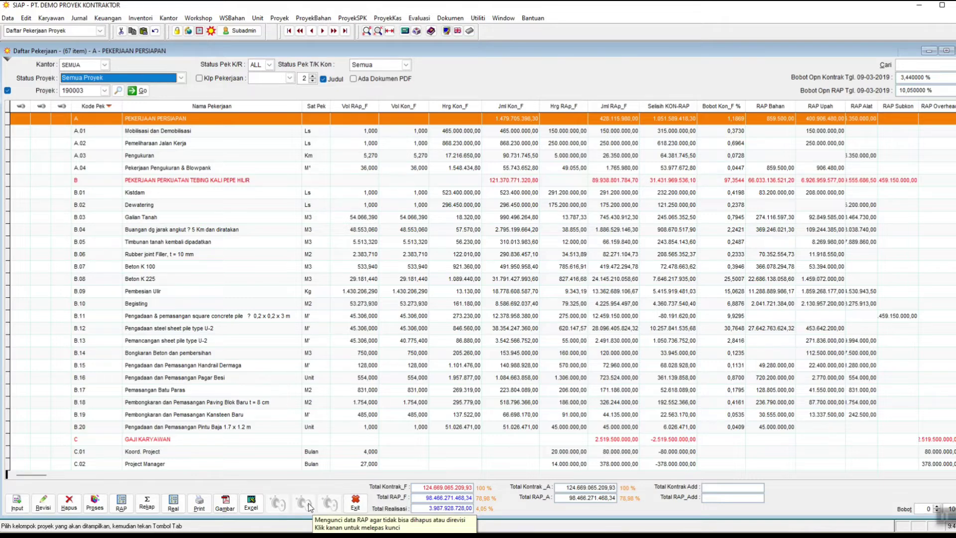
click(342, 507)
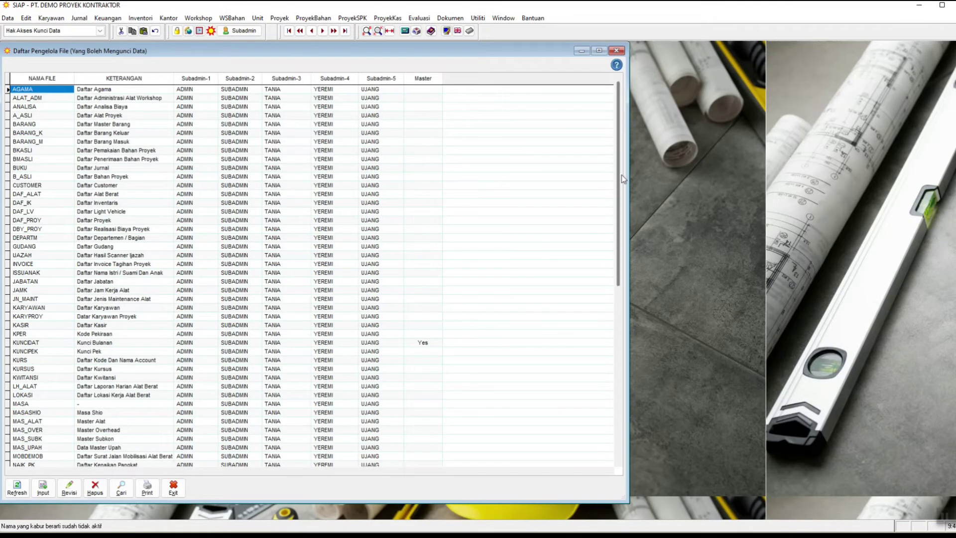
Step: Narrow the Daftar Pengelola File window to just past the Master column and examine the Subadmin assignments
drag(622, 178, 492, 185)
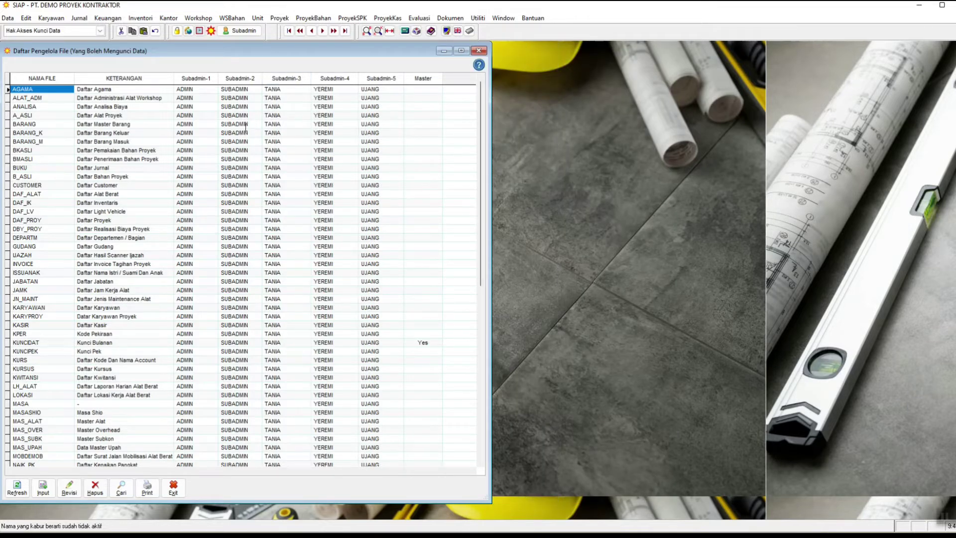
click(384, 91)
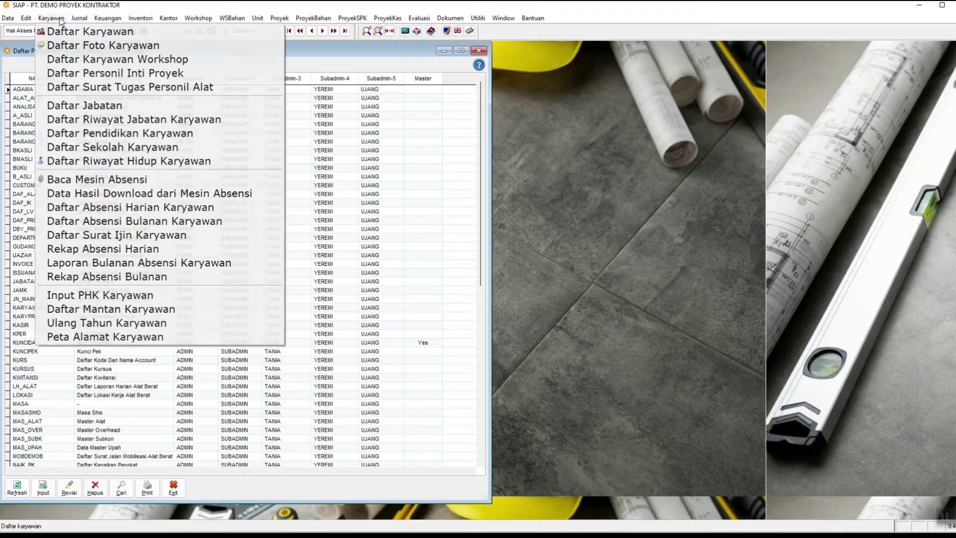
click(52, 18)
click(649, 209)
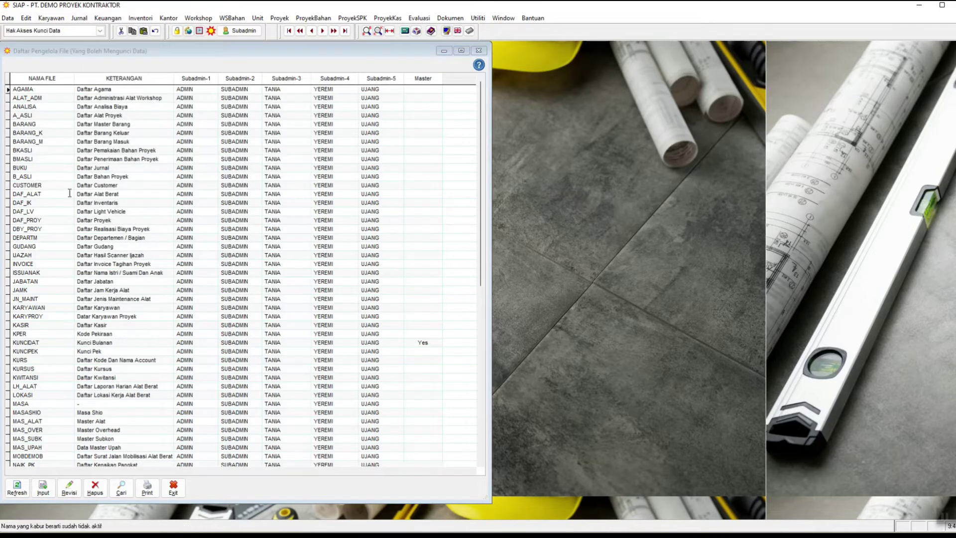
Step: Close the Daftar Pengelola File list and open the Hak Akses Acc Data module list
click(174, 488)
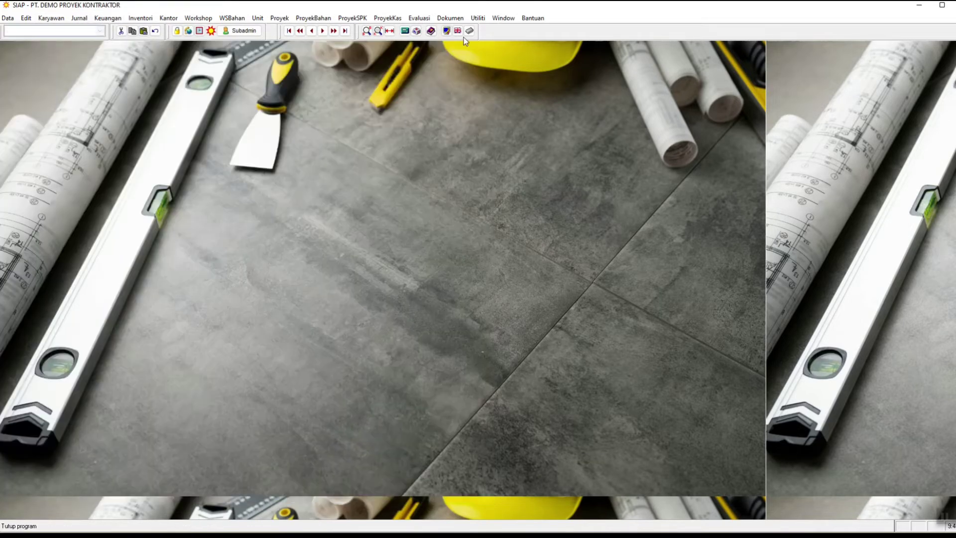
click(477, 18)
mouse_move(661, 152)
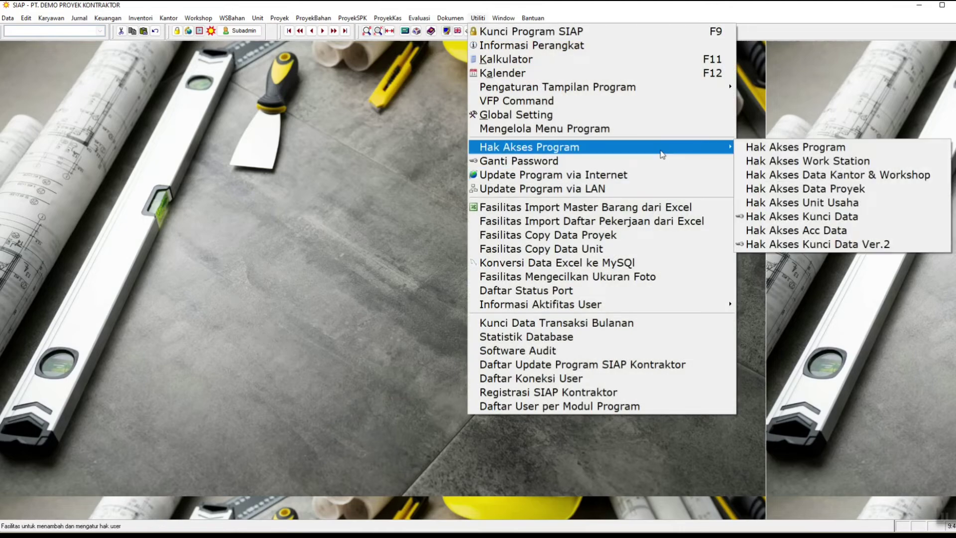
click(817, 233)
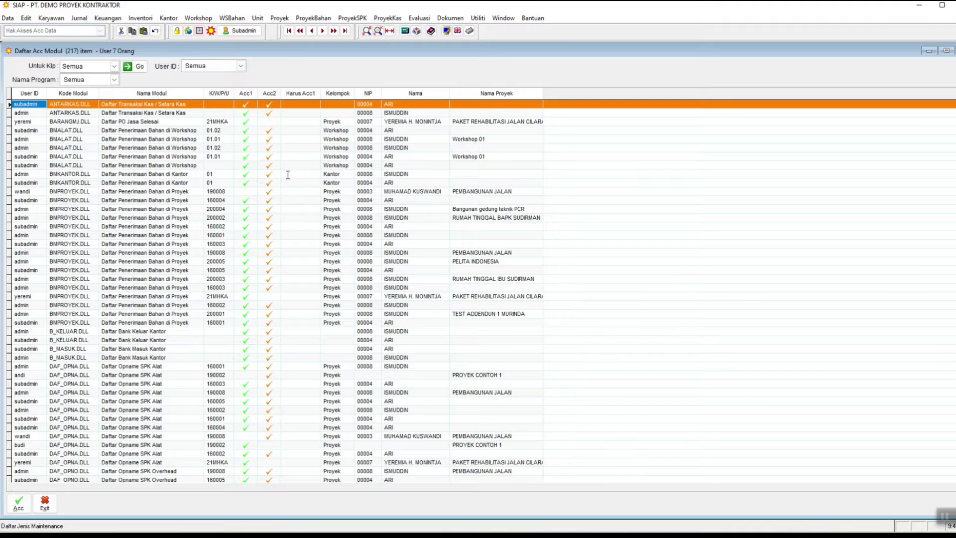
Step: Fit the Nama Proyek column to its contents and open the Setting Hak Acc window from the admin's Workshop 01 entry
double_click(542, 96)
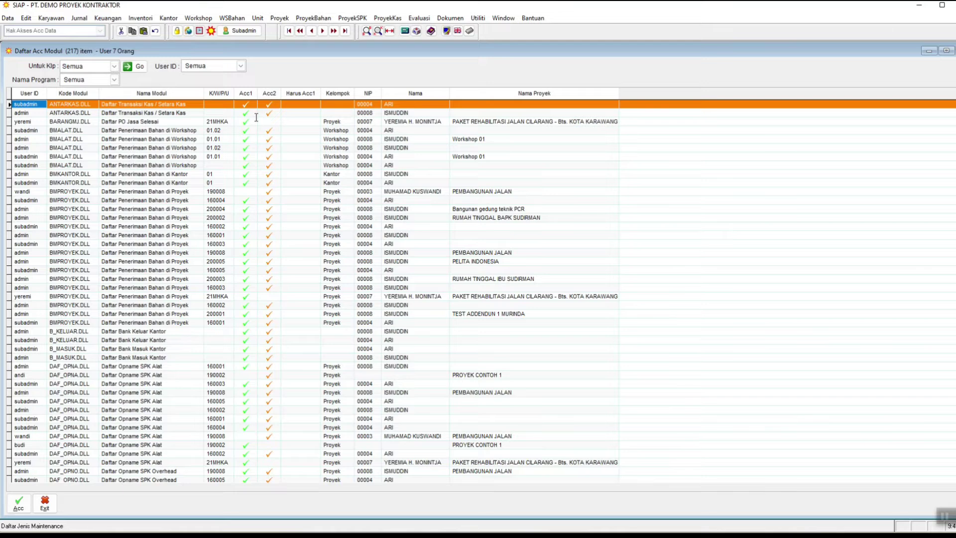
click(247, 141)
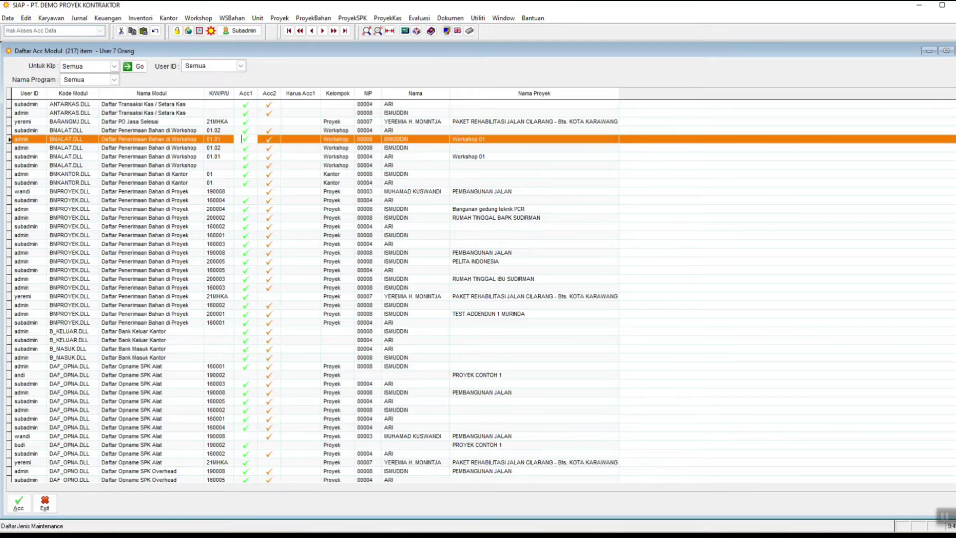
click(19, 502)
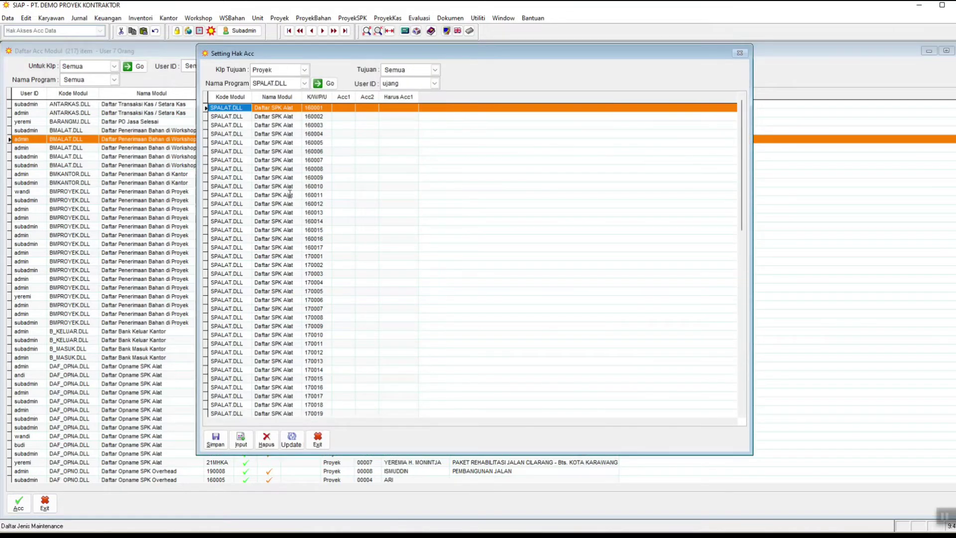
Step: Try granting the preselected user Acc1 on Daftar SPK Alat for project 160002, and clear it again
click(333, 125)
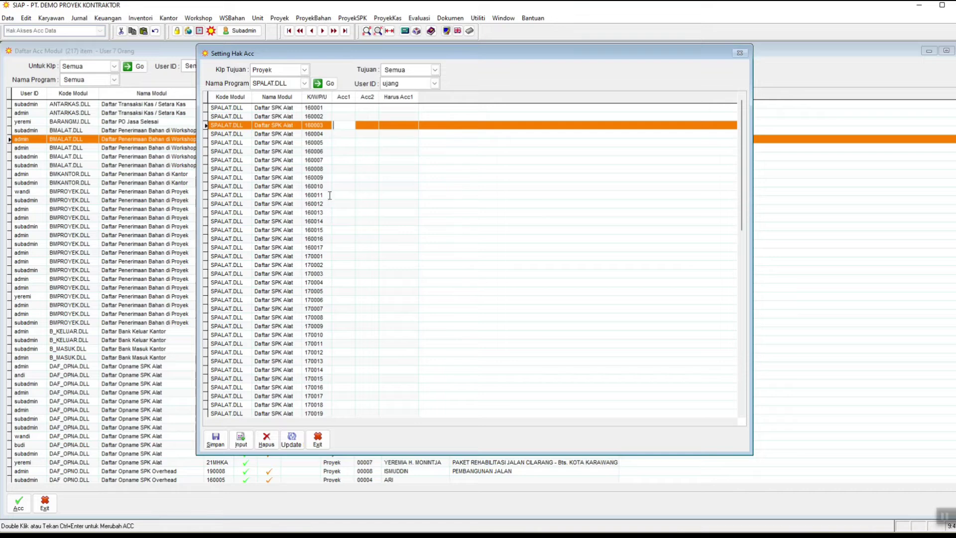
click(349, 116)
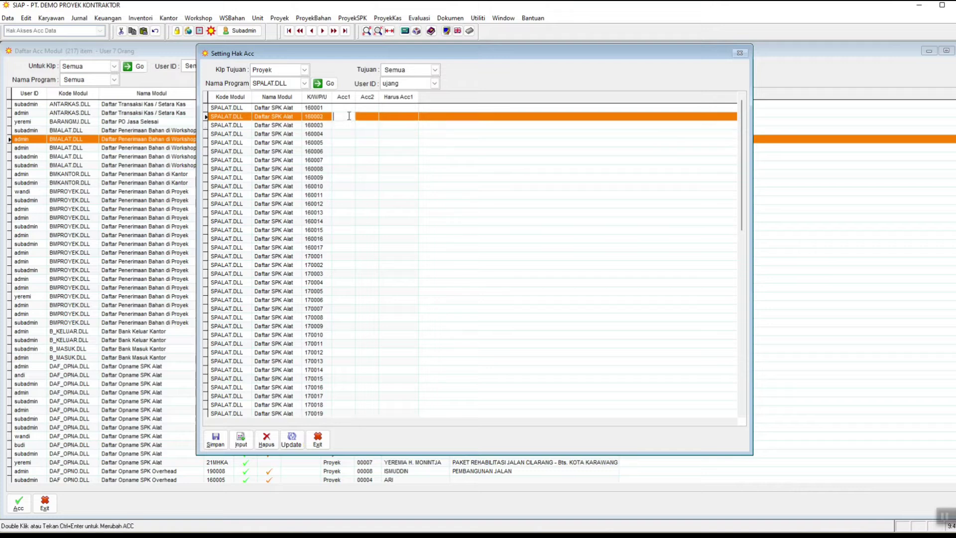
double_click(349, 116)
double_click(352, 116)
Step: Switch the approval settings to the last user in the User ID list and grant Acc1 for project 160002
click(396, 86)
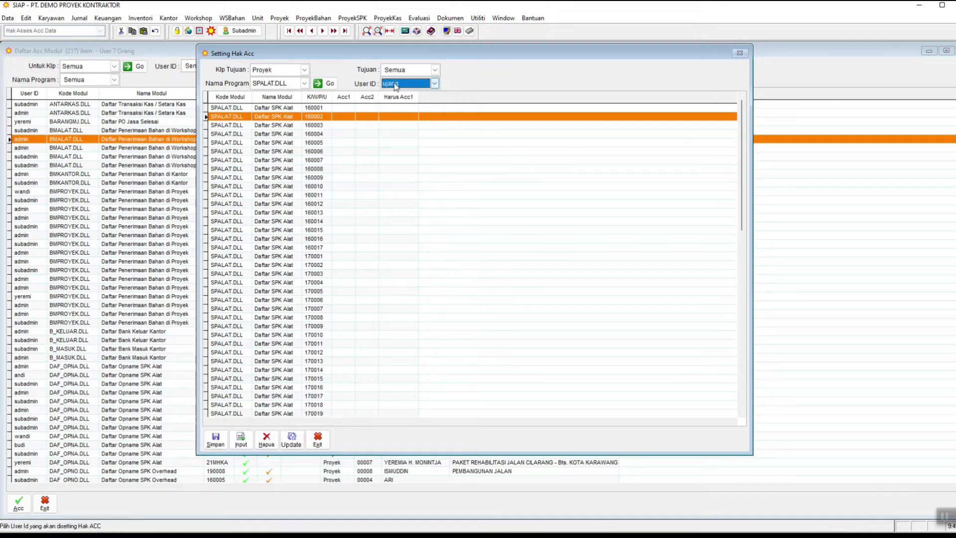
click(396, 86)
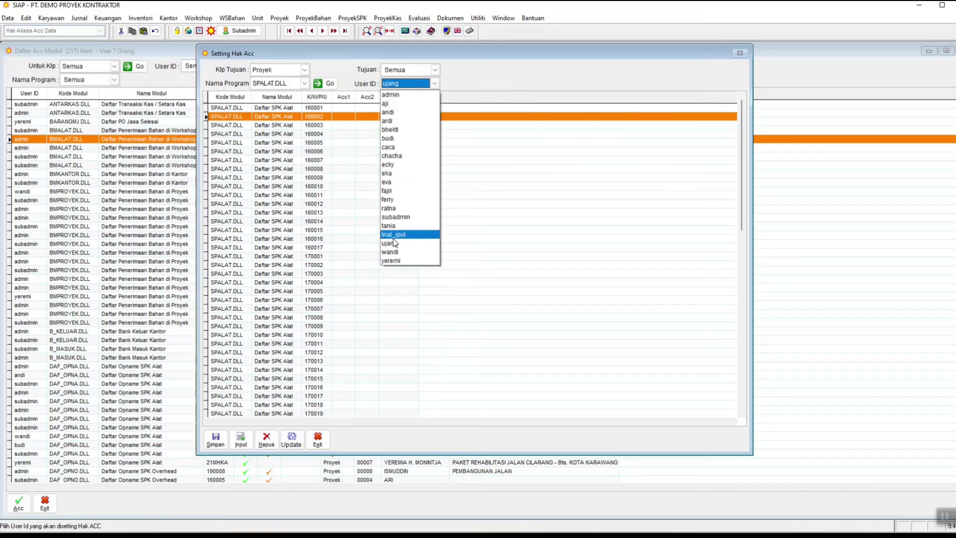
click(392, 261)
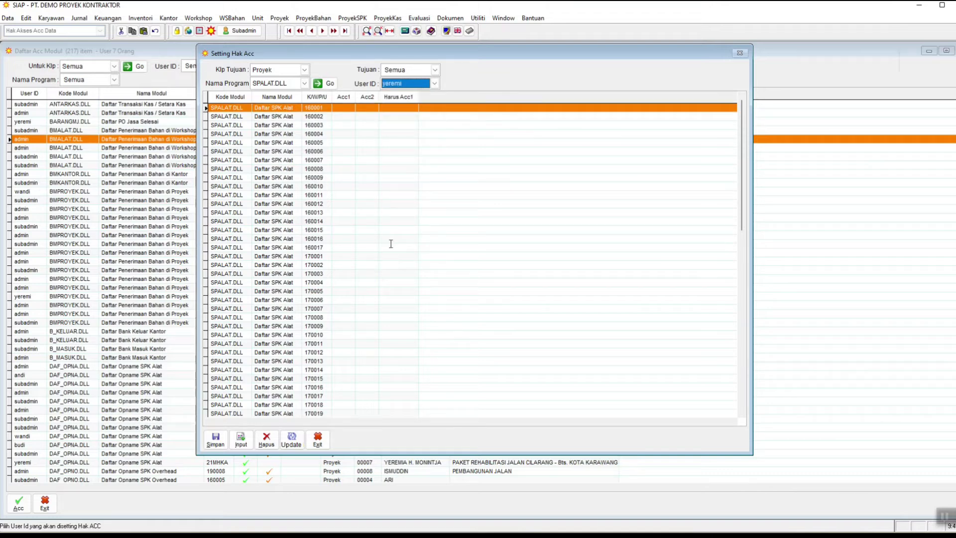
click(342, 118)
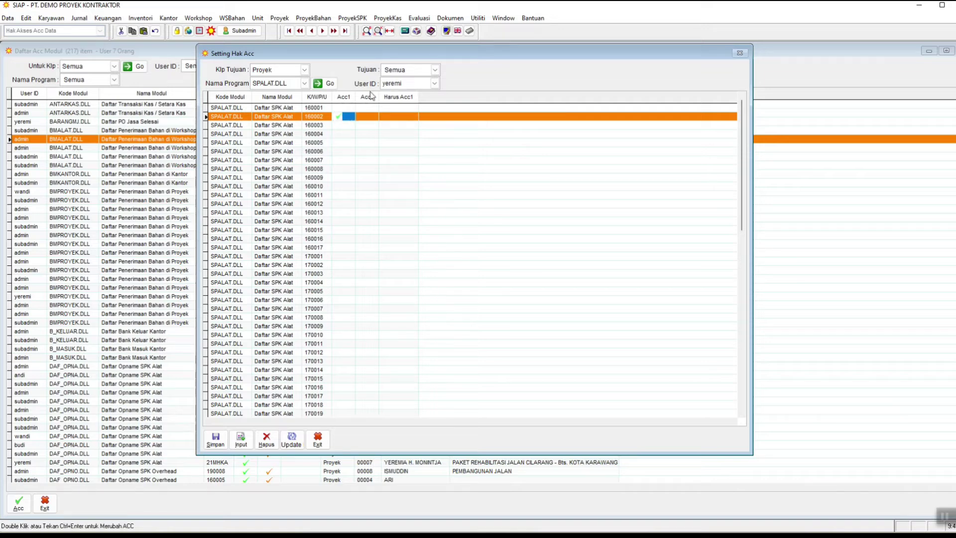
click(398, 84)
click(342, 122)
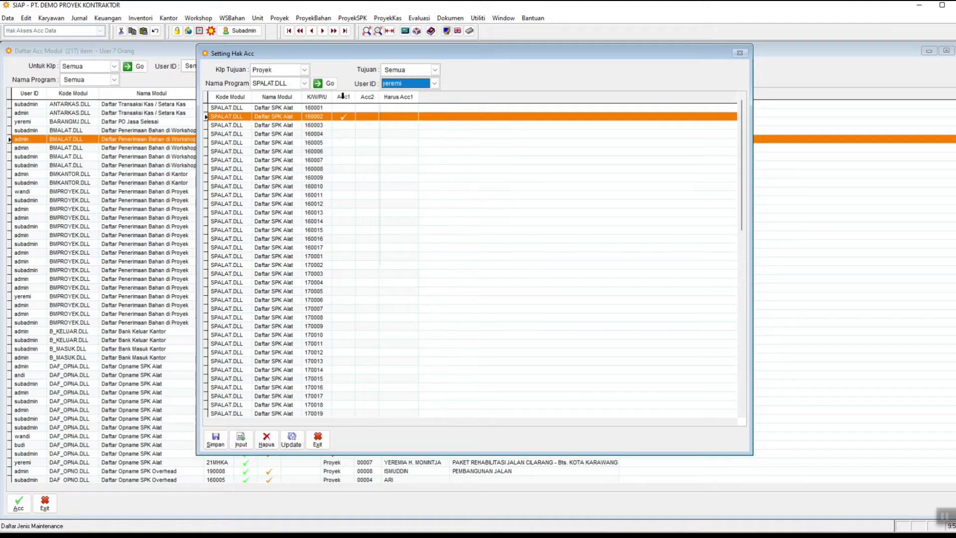
Step: Try the Harus Acc1 and Acc2 marks on project 160002 for this user, clearing each one again
click(396, 117)
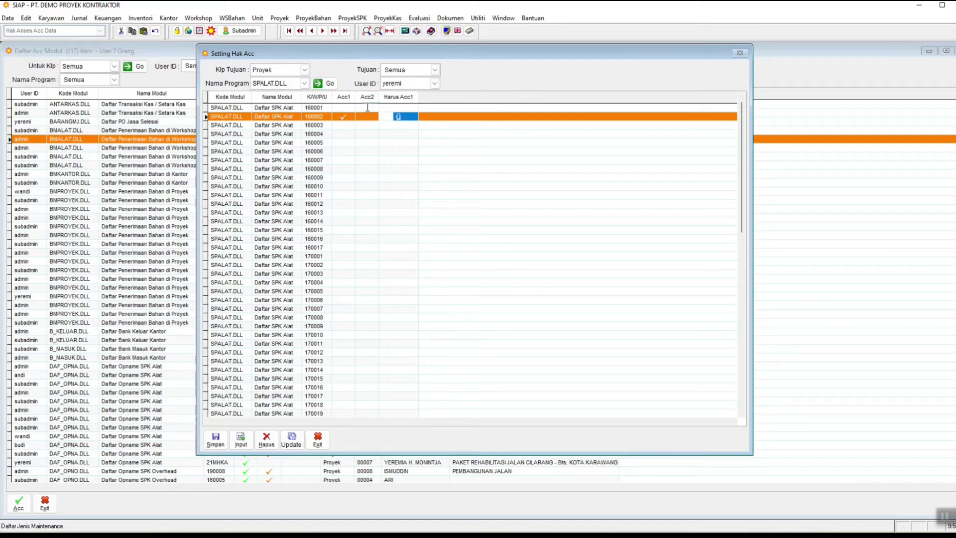
key(BackSpace)
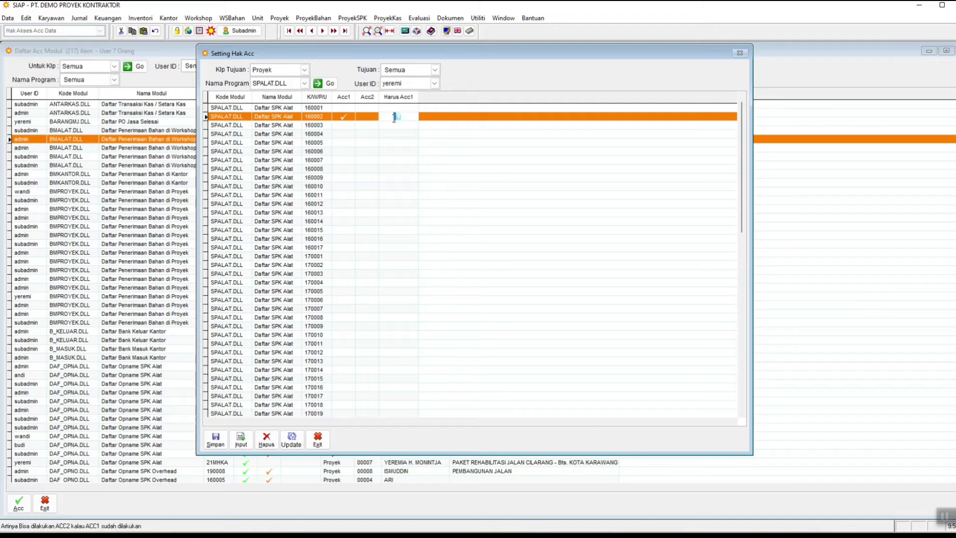
double_click(369, 117)
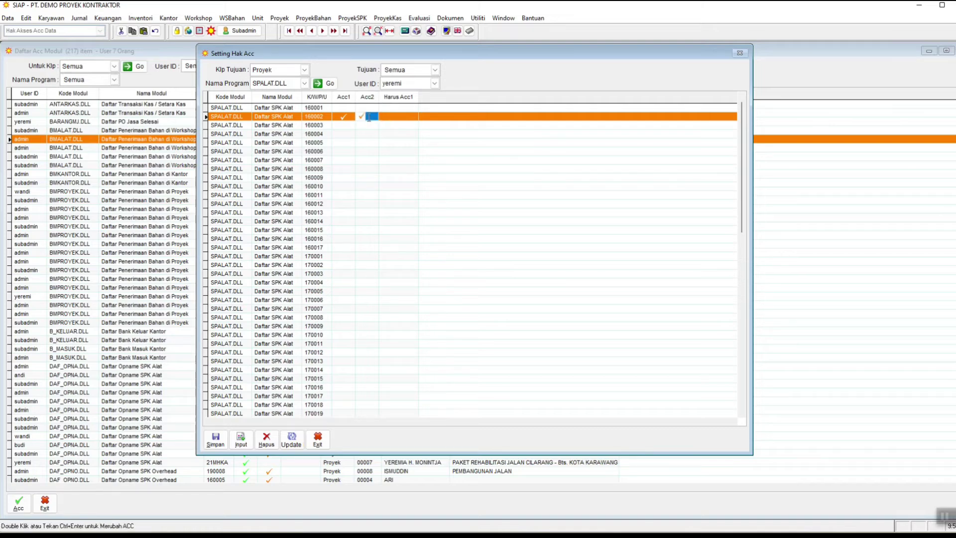
key(BackSpace)
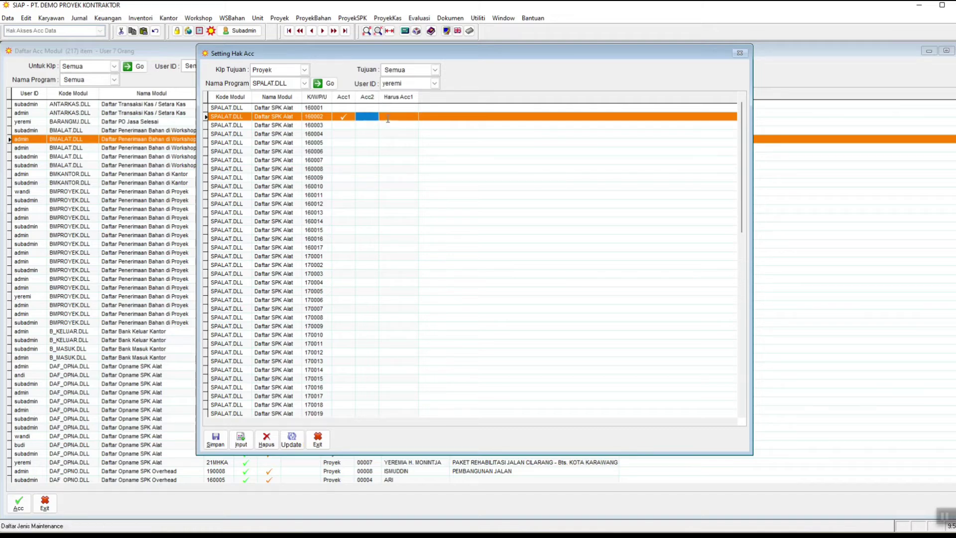
Step: Mark Harus Acc1 for the user on project 160002 and leave the Setting Hak Acc window
double_click(395, 117)
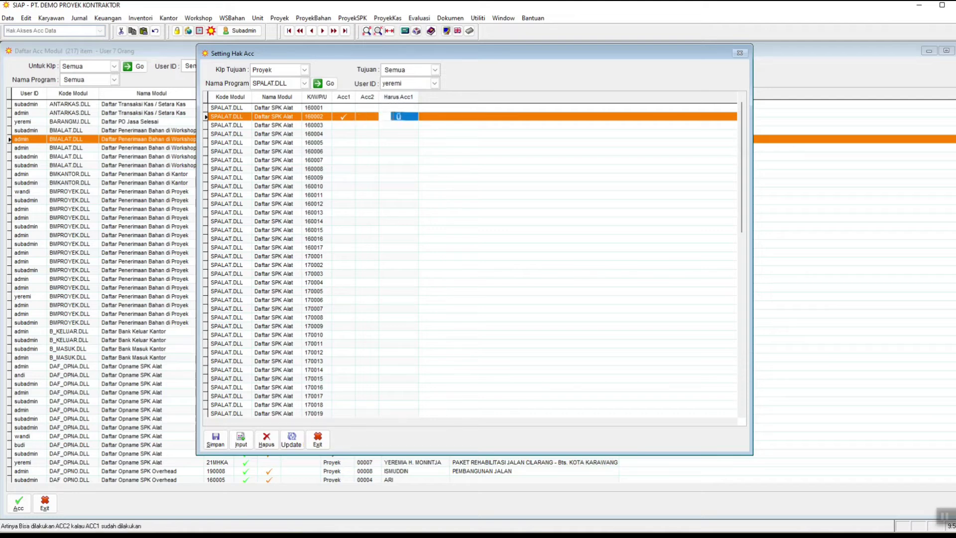
click(364, 117)
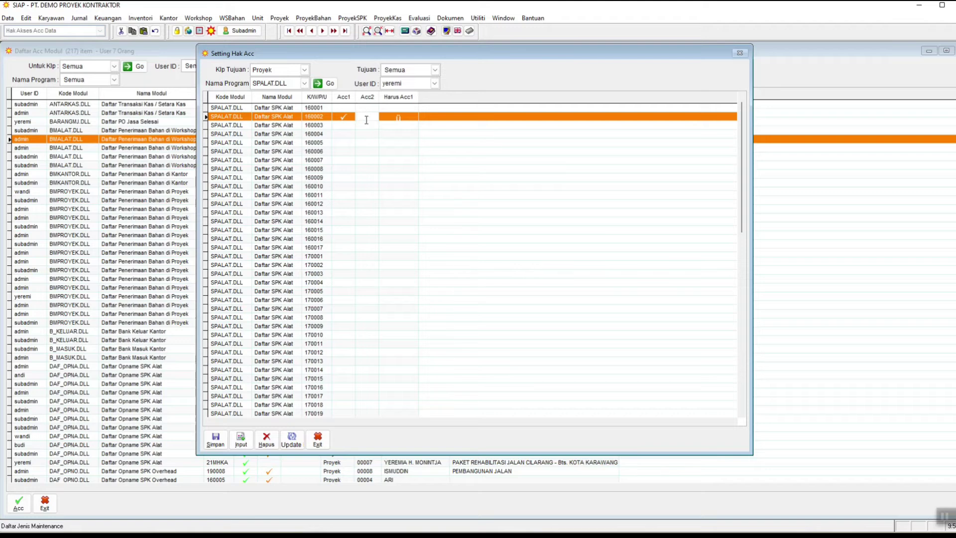
click(319, 441)
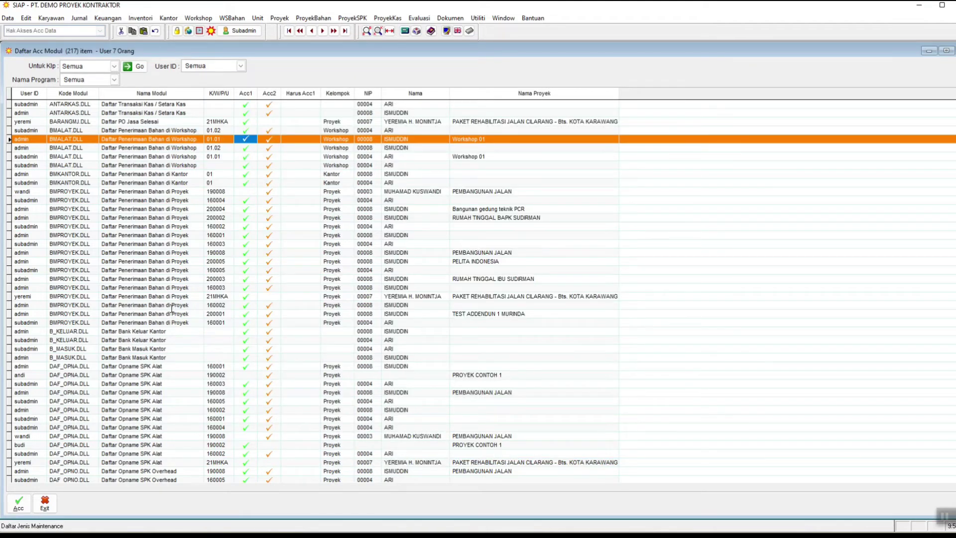
Step: Look through the Daftar Acc Modul list, close it, and open Hak Akses Kunci Data Ver.2
scroll(165, 299, down, 3)
scroll(152, 288, down, 3)
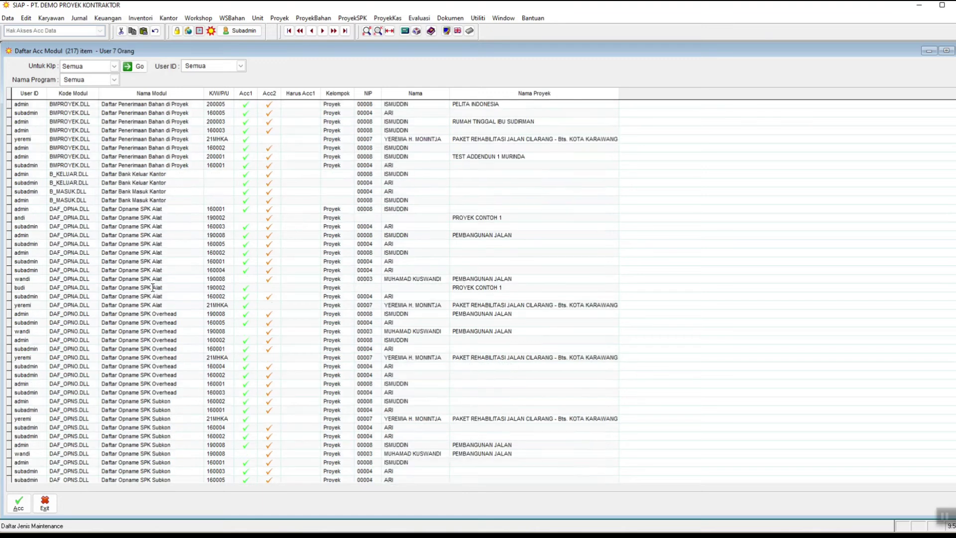
scroll(153, 288, down, 2)
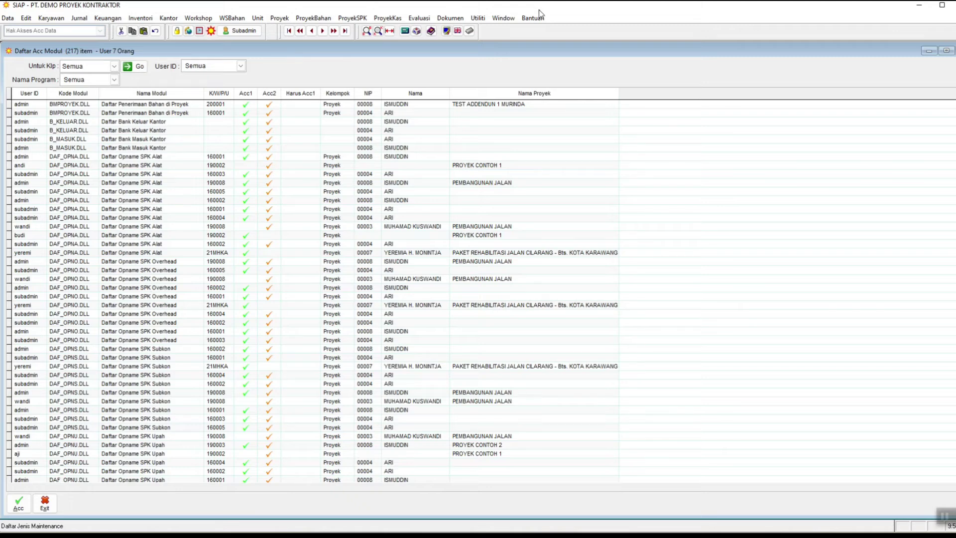
key(Escape)
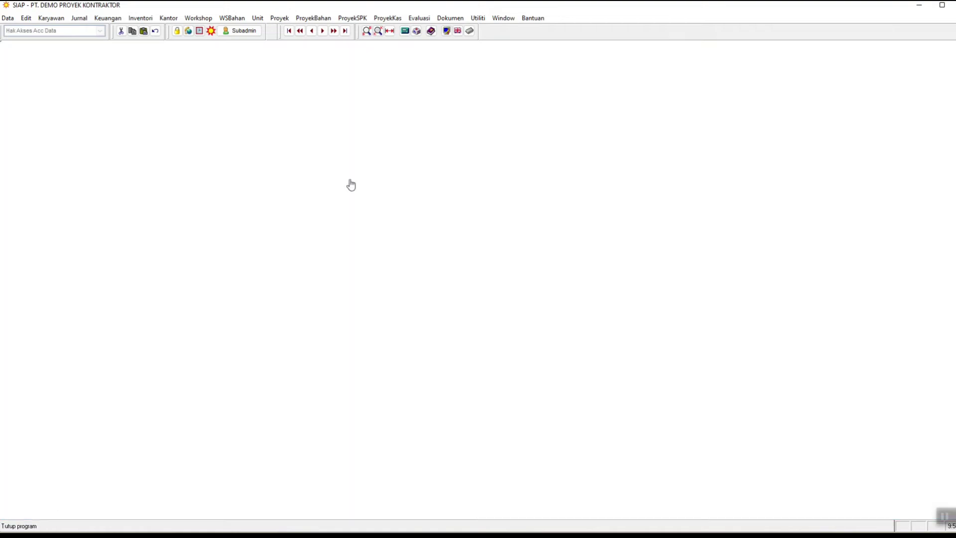
click(479, 18)
mouse_move(578, 149)
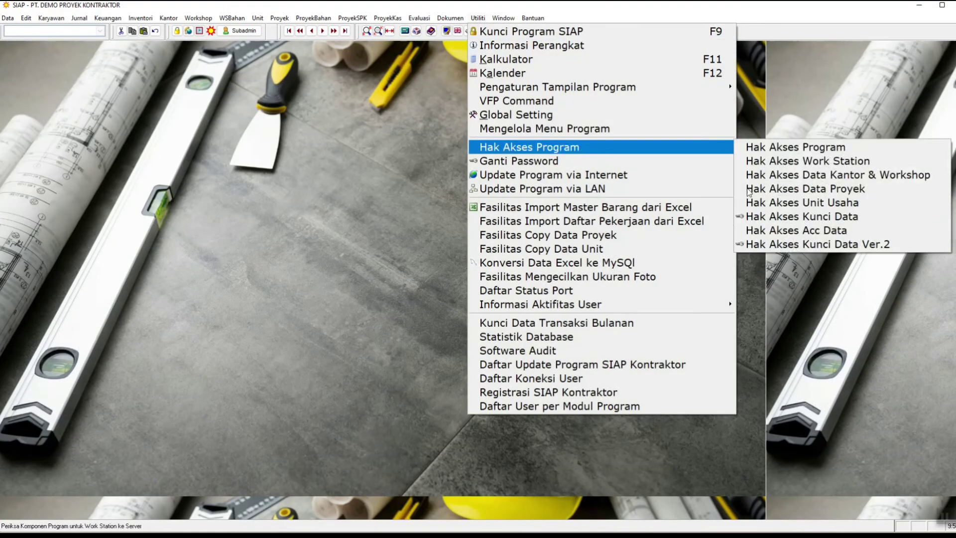
click(838, 244)
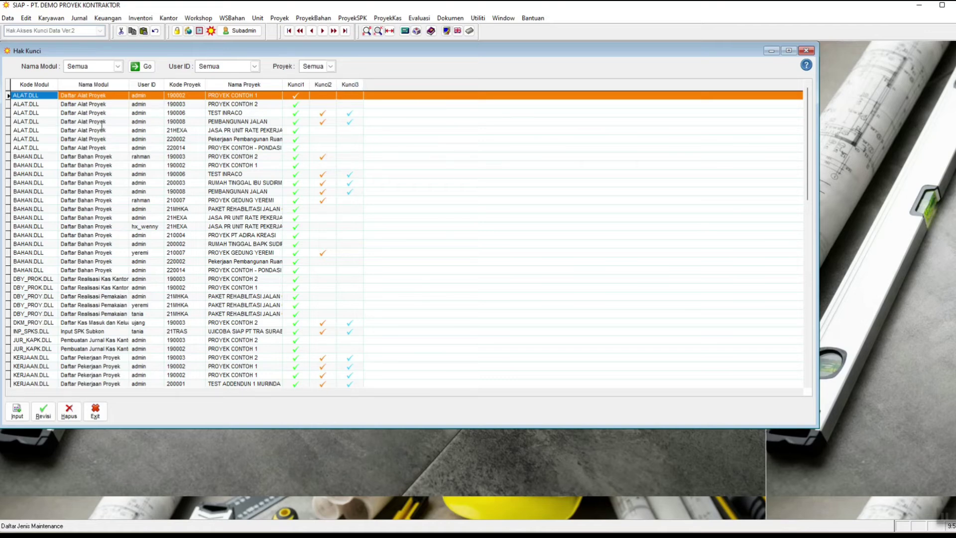
Step: Review the Hak Kunci list and start a new lock right for module DAF_OPNA.DLL, Daftar Opname SPK Alat
scroll(102, 121, down, 11)
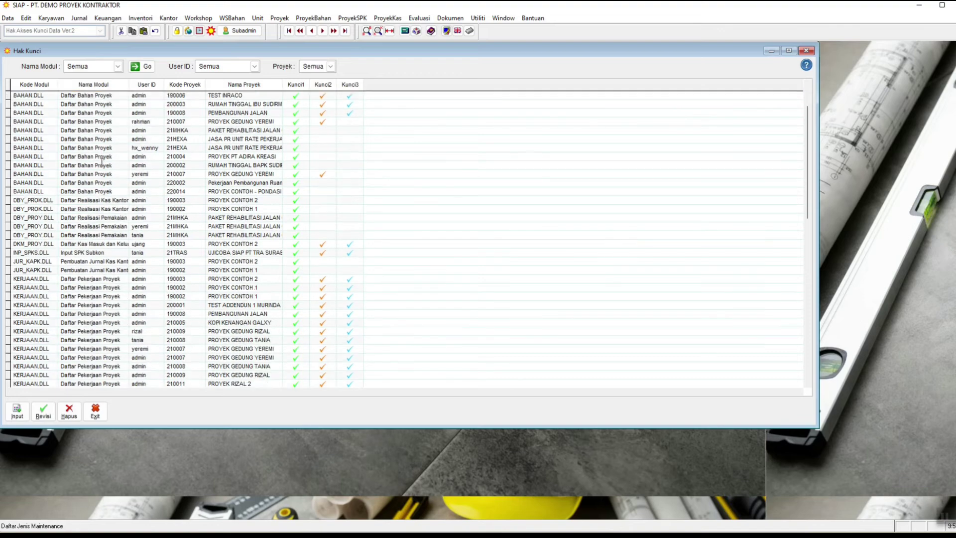
scroll(101, 200, down, 7)
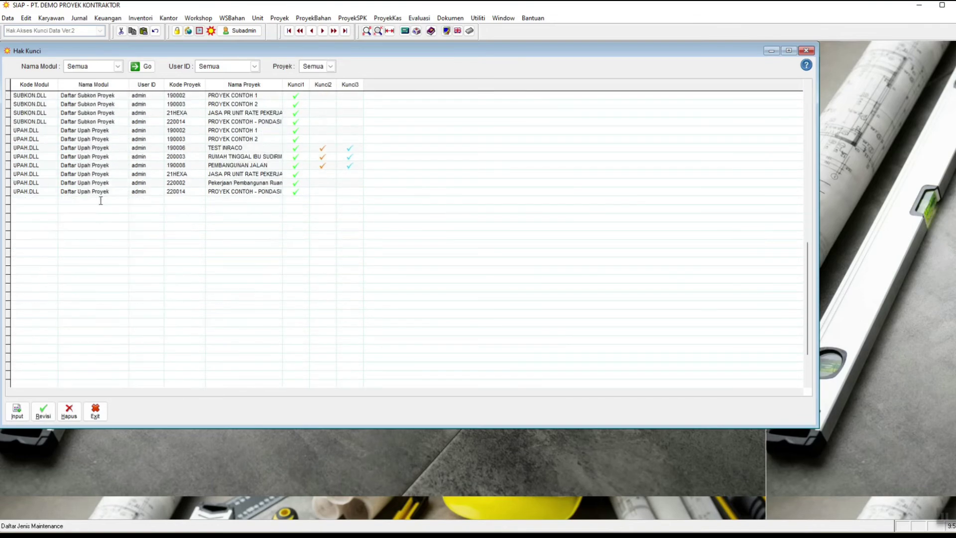
scroll(102, 204, up, 18)
scroll(102, 205, up, 7)
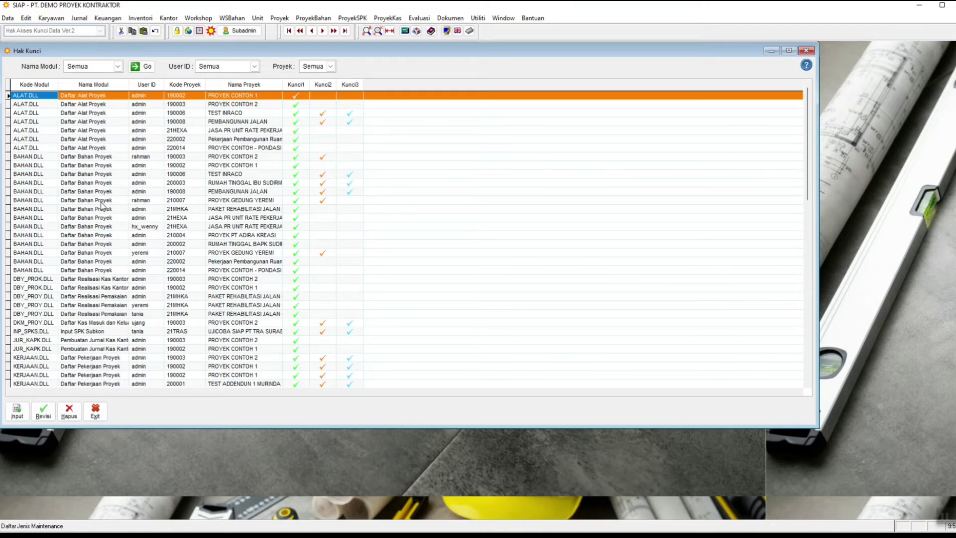
click(182, 200)
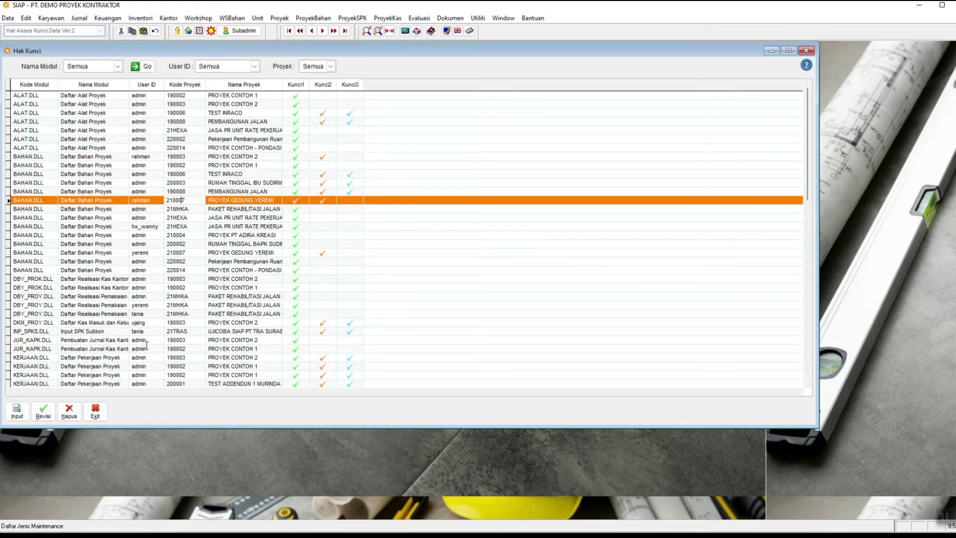
click(16, 412)
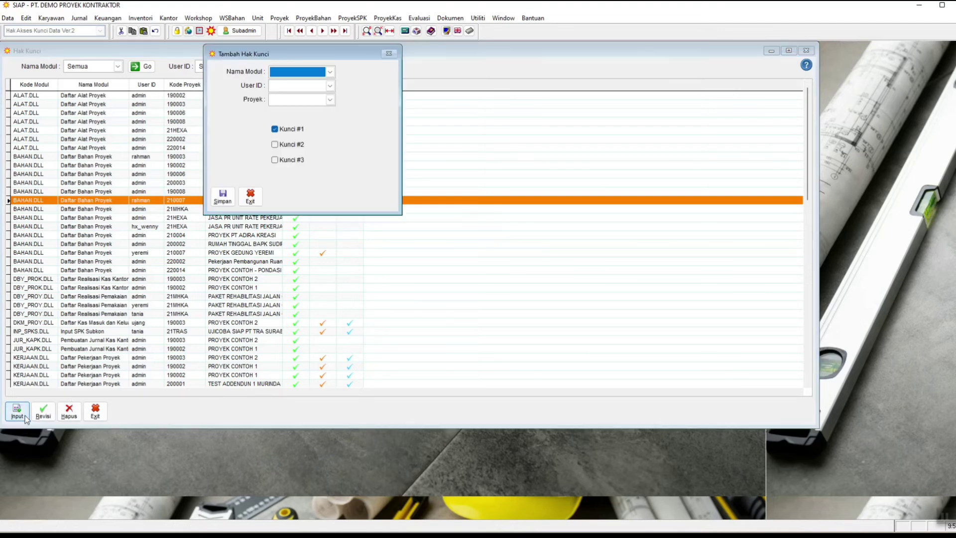
click(315, 73)
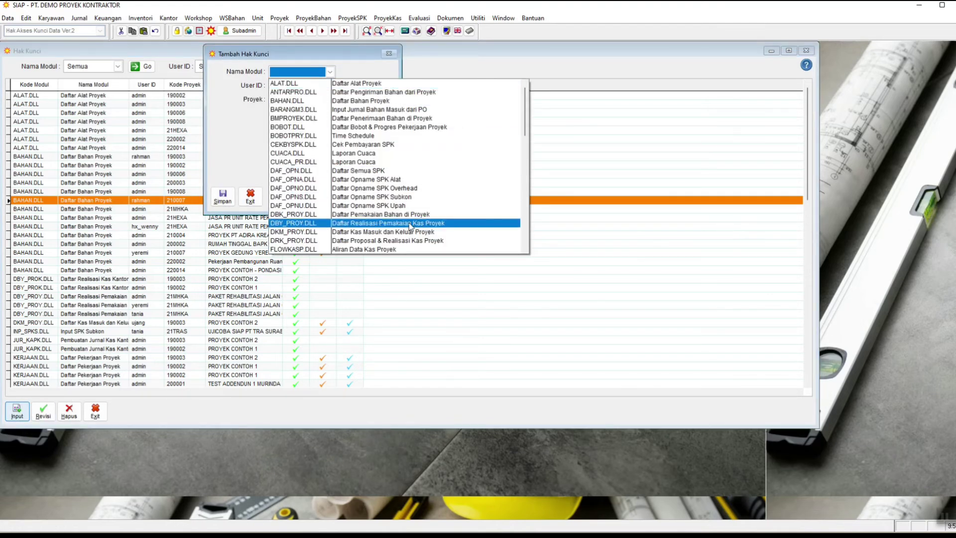
click(519, 143)
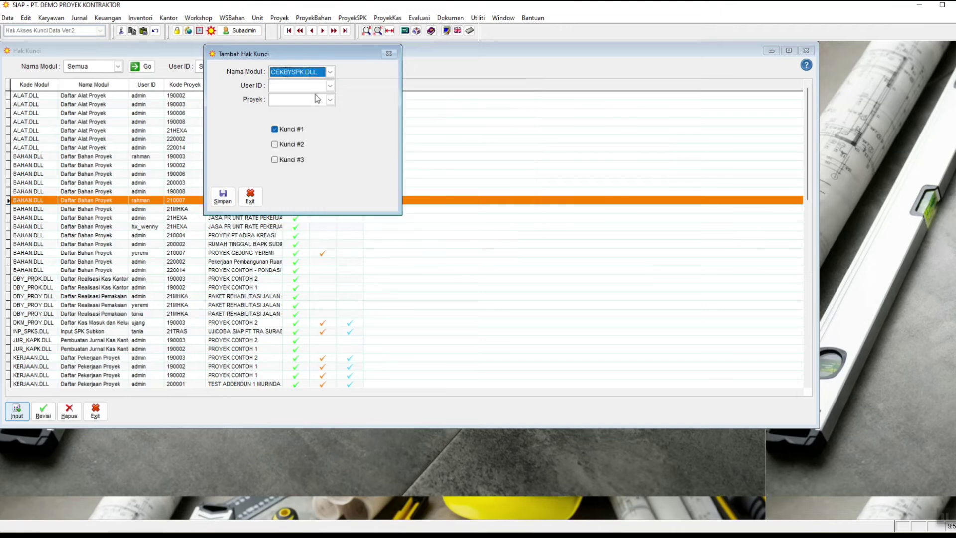
click(329, 72)
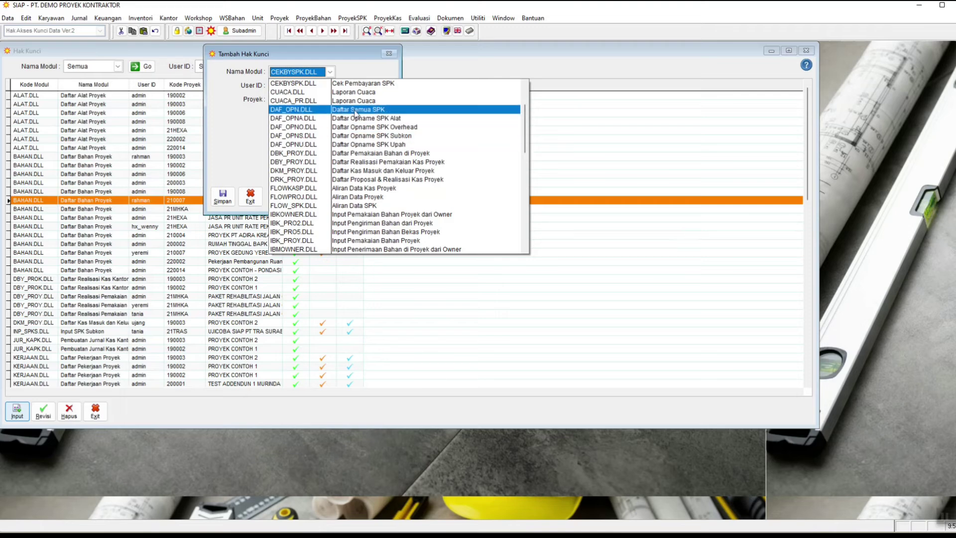
click(360, 118)
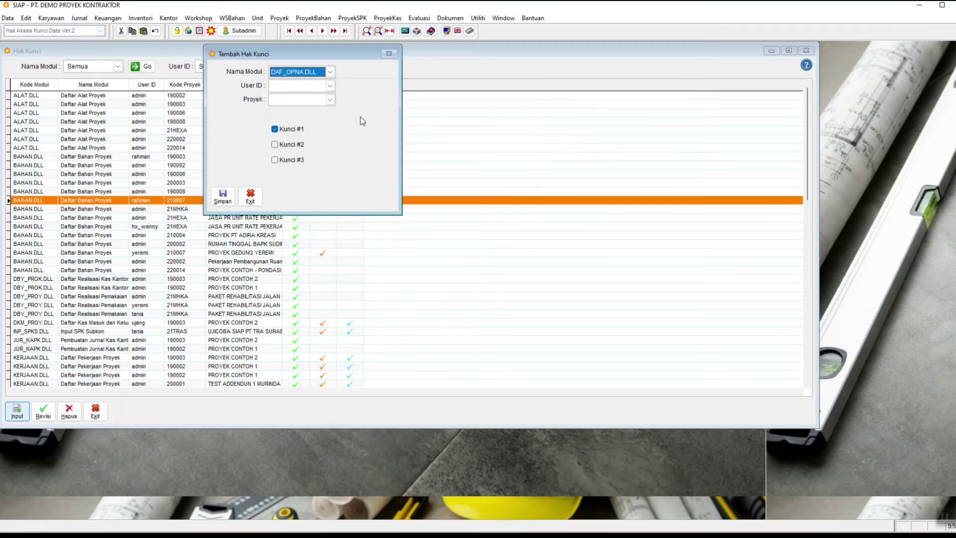
Step: Assign the lock right to the last user in the User ID list for project 210001 with only Kunci #1, and save it
click(318, 85)
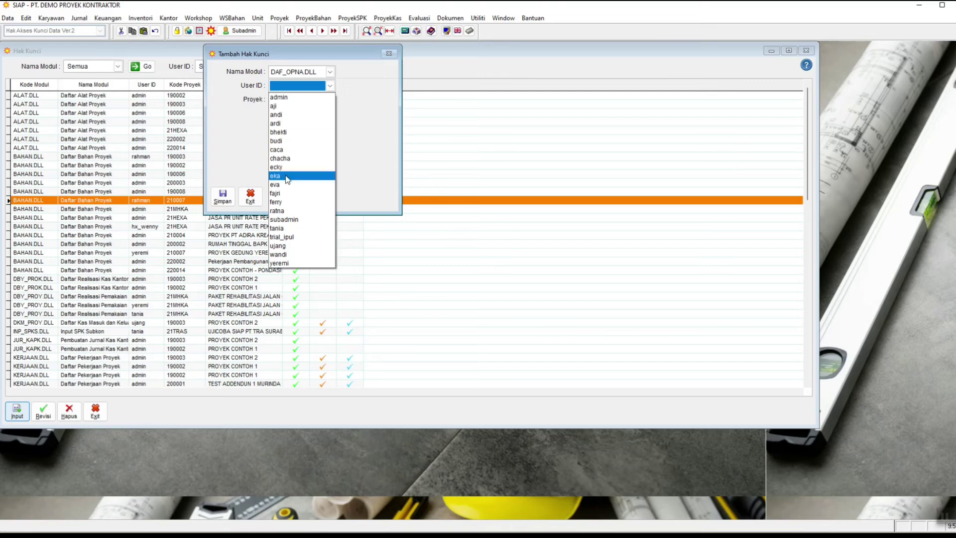
click(281, 263)
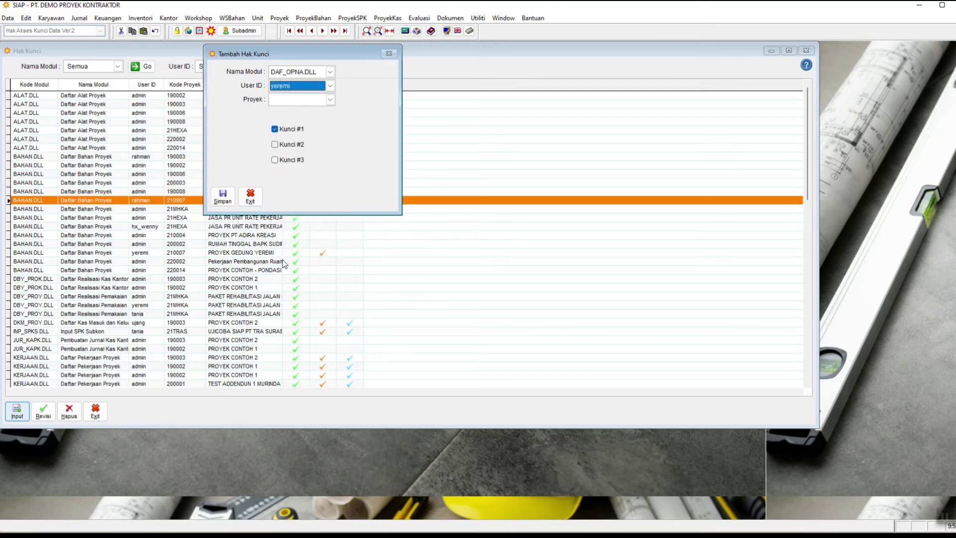
click(282, 100)
click(282, 226)
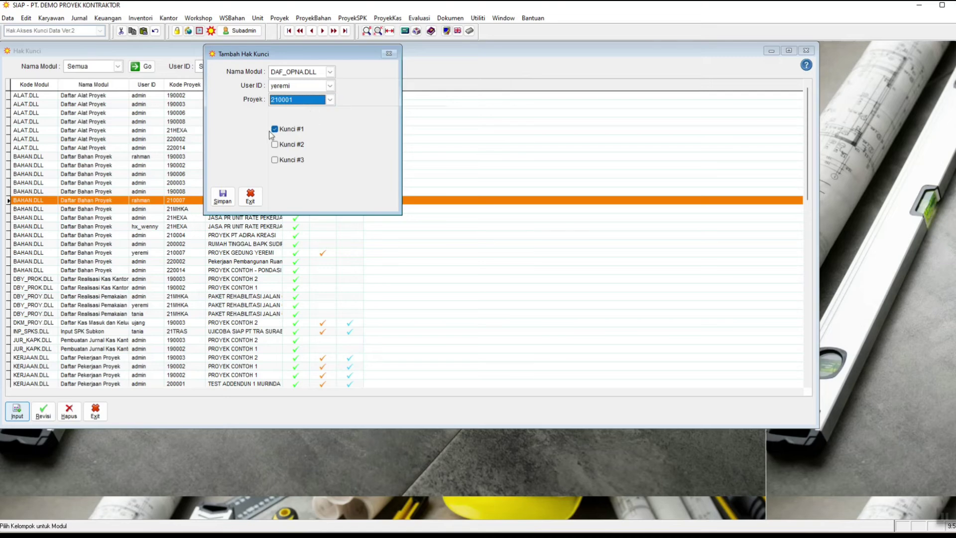
click(274, 160)
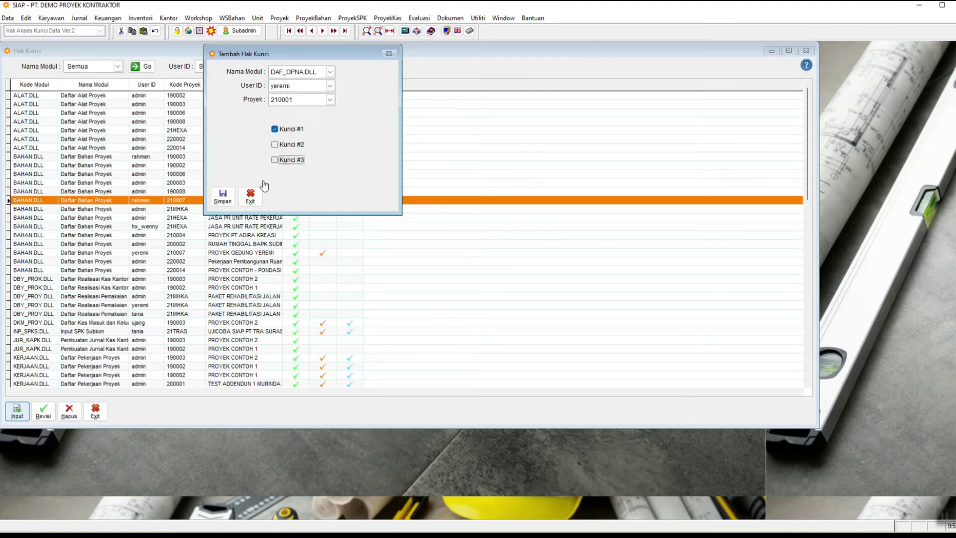
click(224, 196)
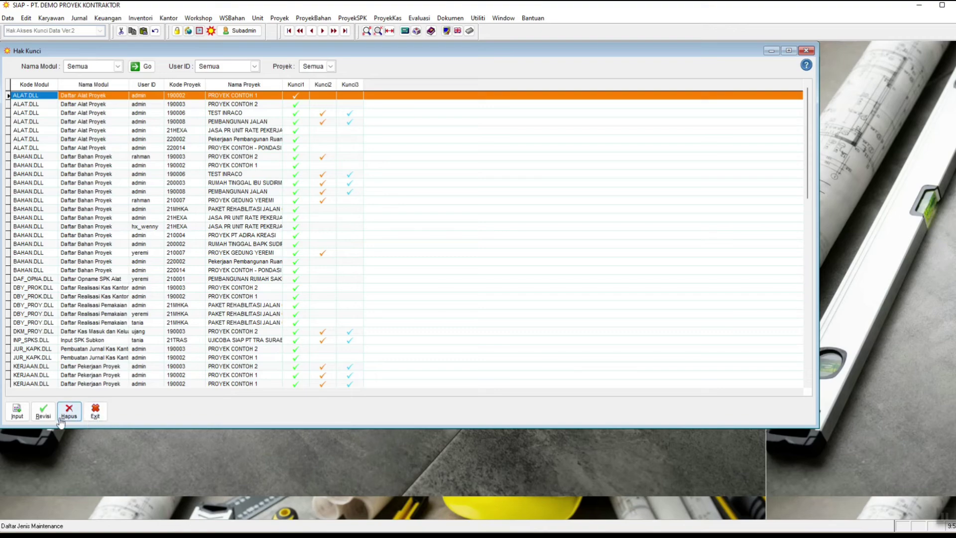
Step: Close the Hak Kunci list and bring up the Hak Akses Program options
click(93, 411)
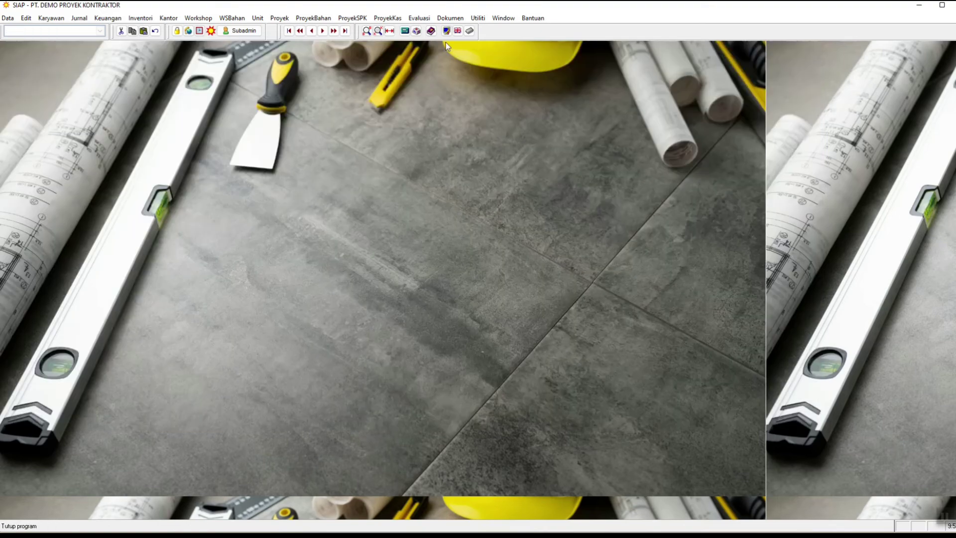
click(477, 18)
mouse_move(550, 146)
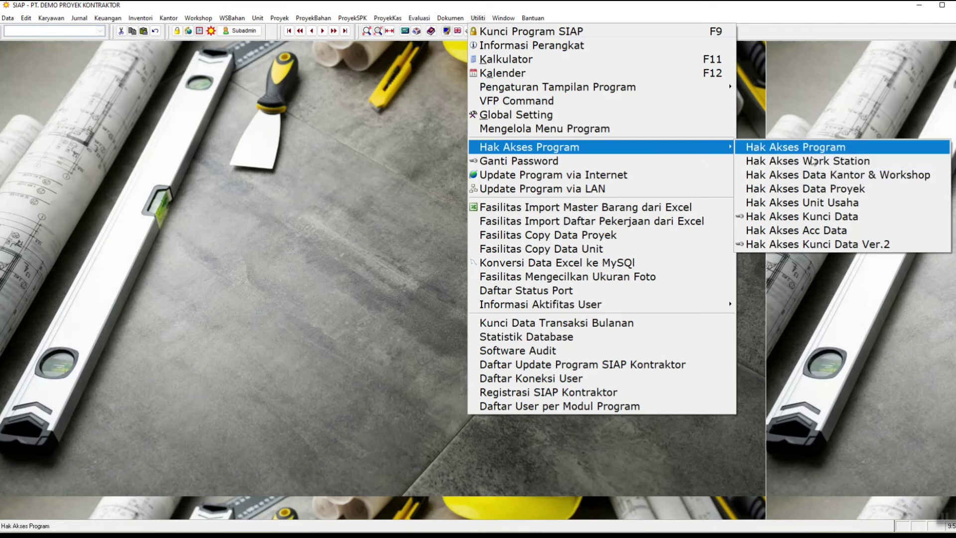